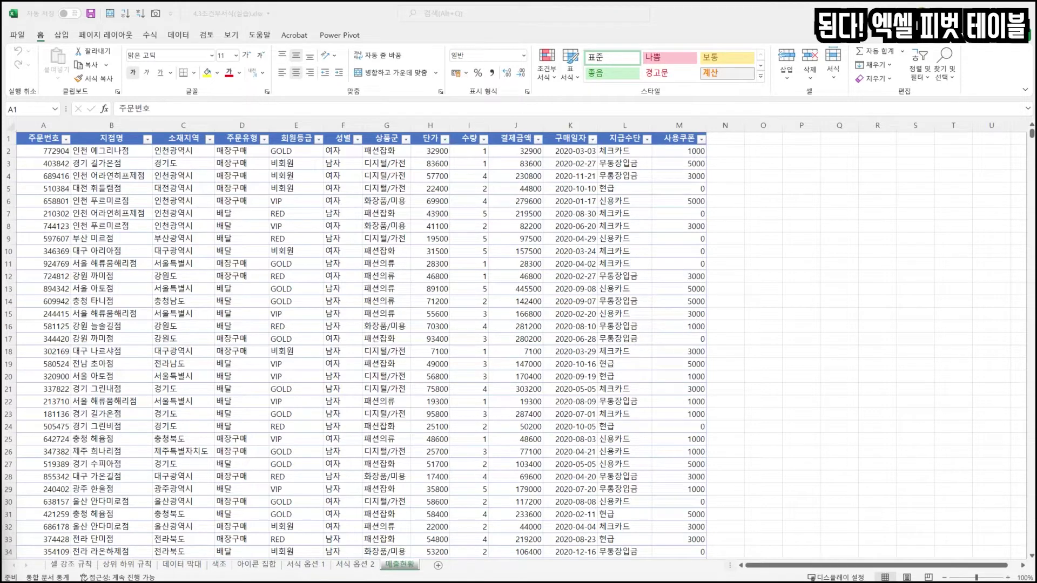
# Review the cell format settings for number, alignment, font, border and fill on cell C4 without applying any changes
pyautogui.click(101, 163)
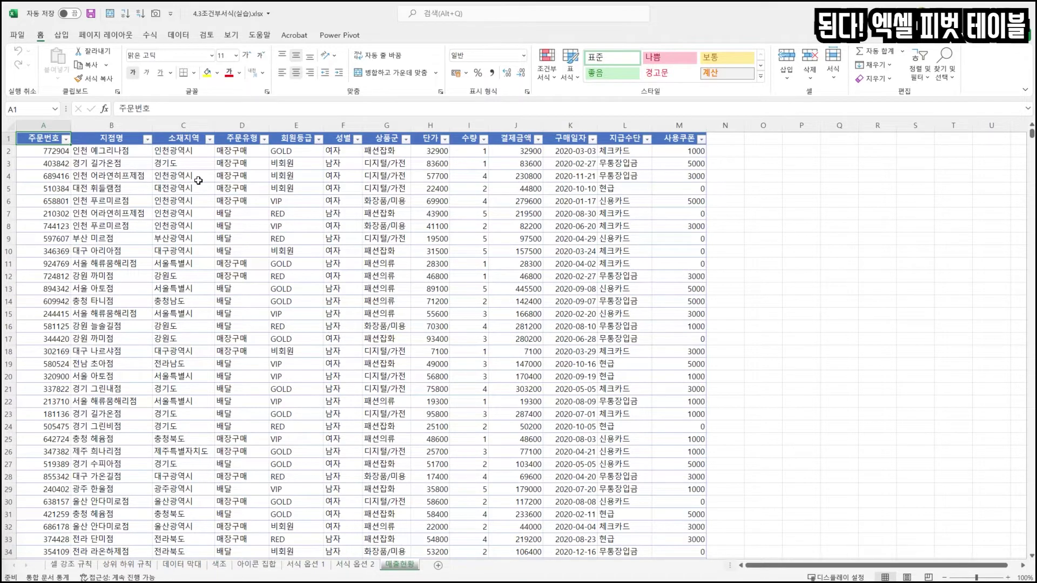
pyautogui.click(199, 179)
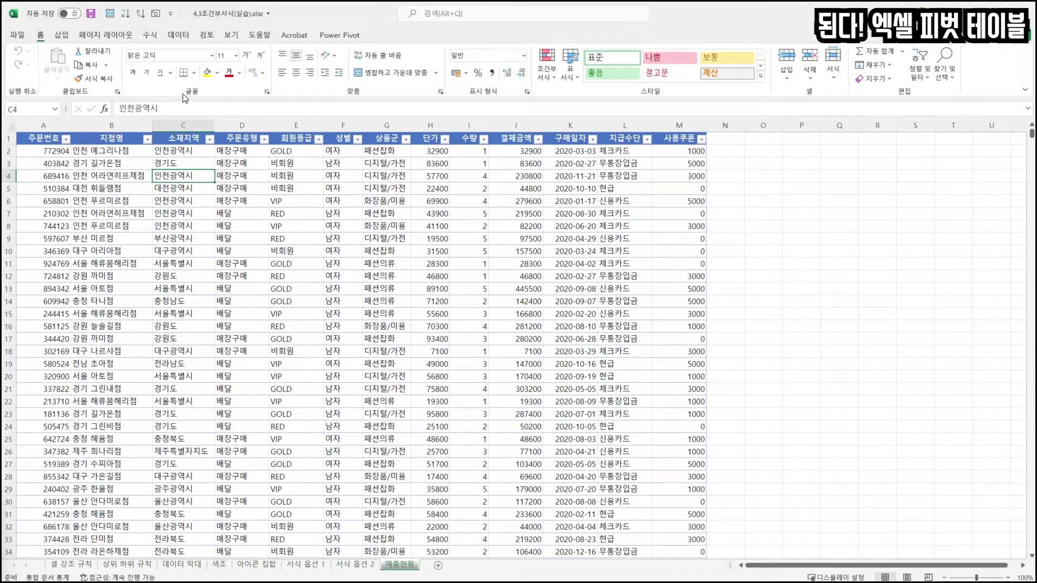
pyautogui.click(268, 93)
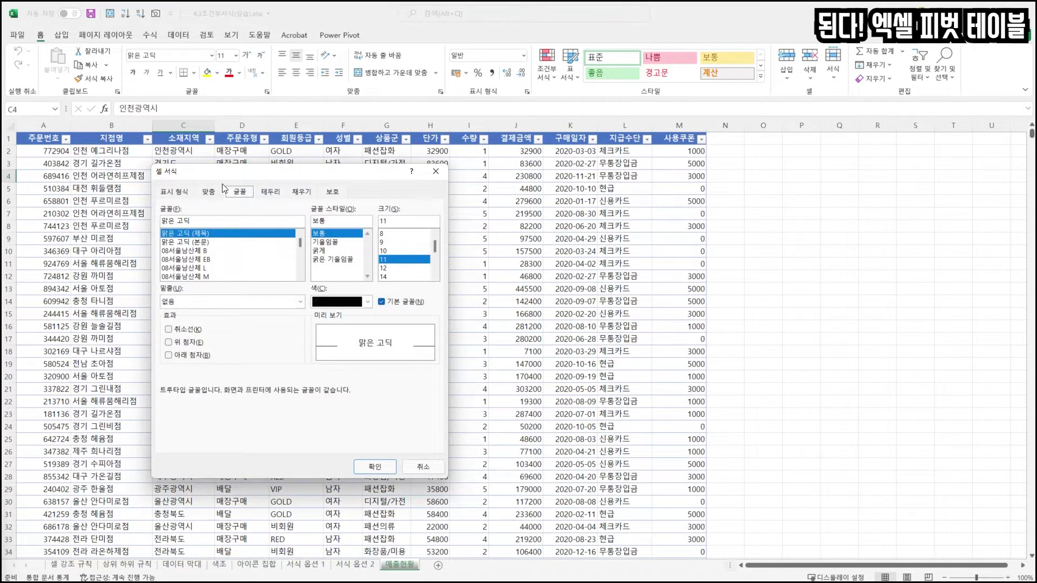
pyautogui.click(175, 194)
pyautogui.click(209, 194)
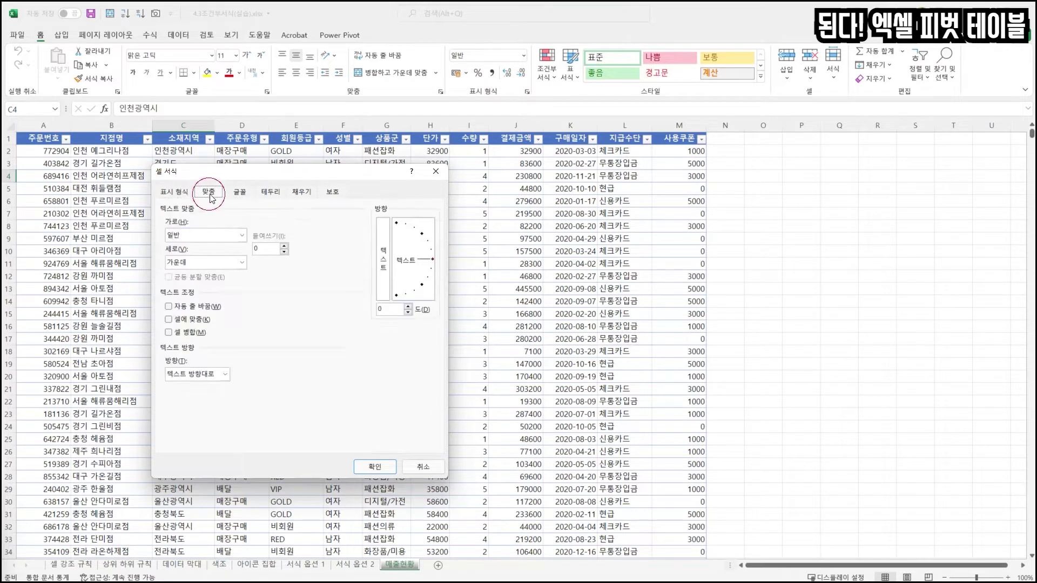
pyautogui.click(239, 193)
pyautogui.click(272, 194)
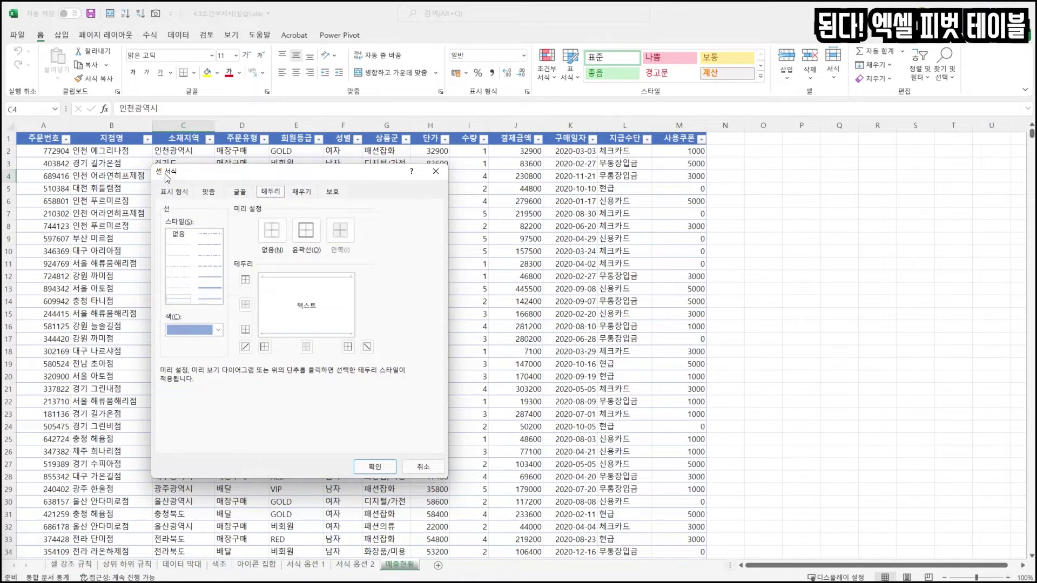
pyautogui.click(175, 191)
pyautogui.click(209, 192)
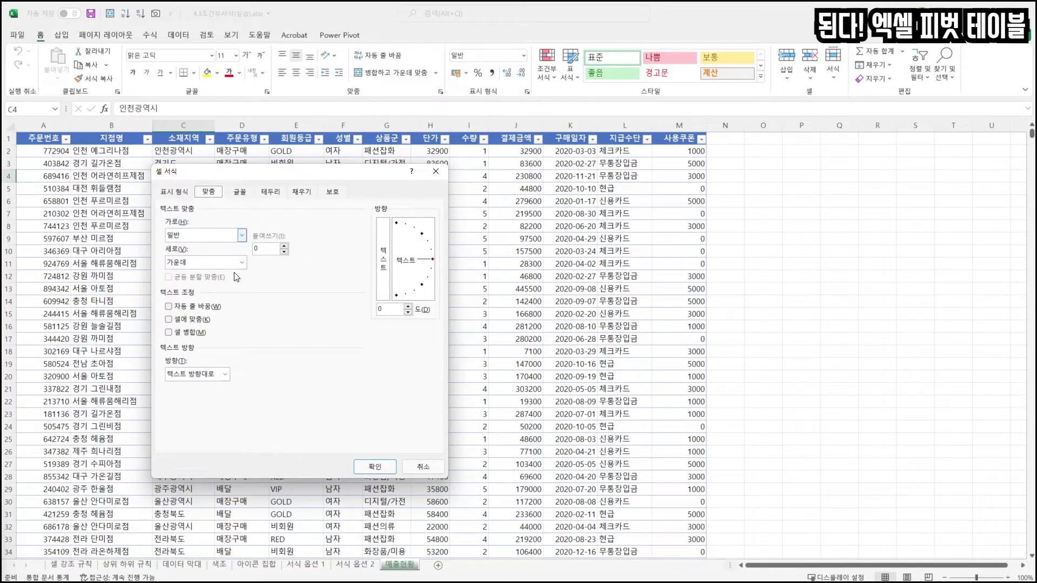
pyautogui.click(239, 194)
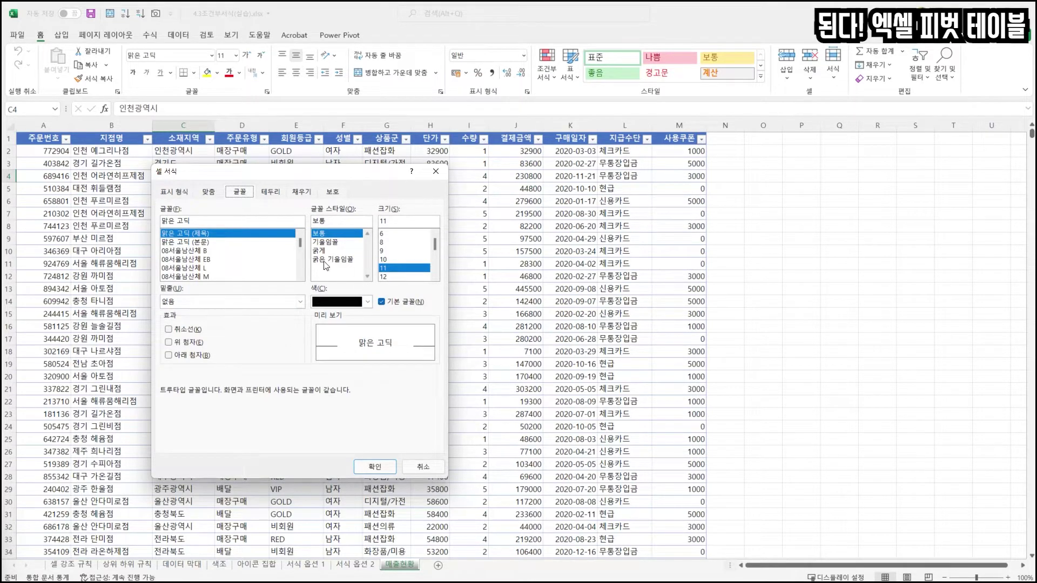
pyautogui.click(273, 192)
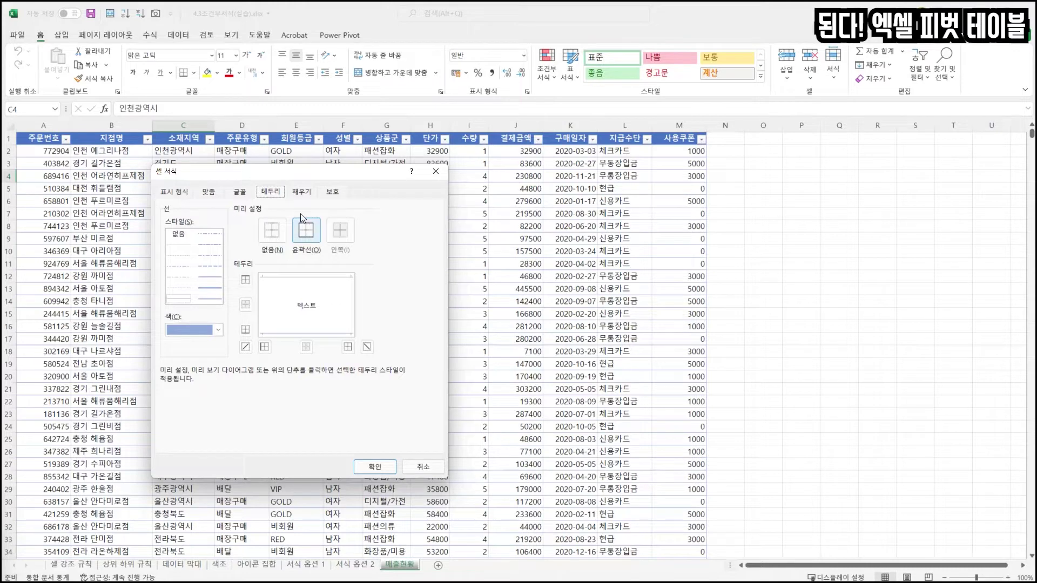
pyautogui.click(300, 194)
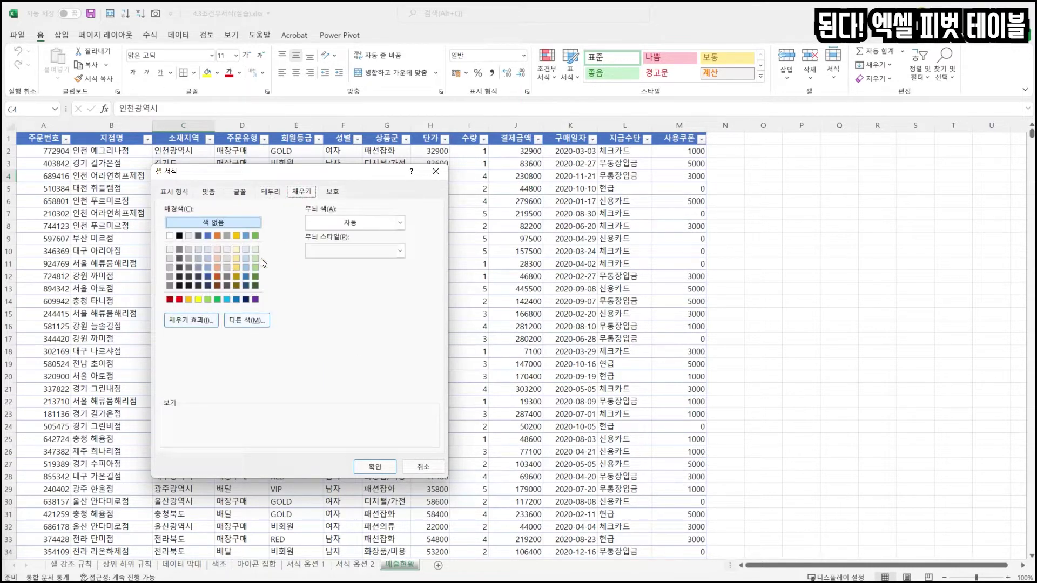
pyautogui.click(190, 194)
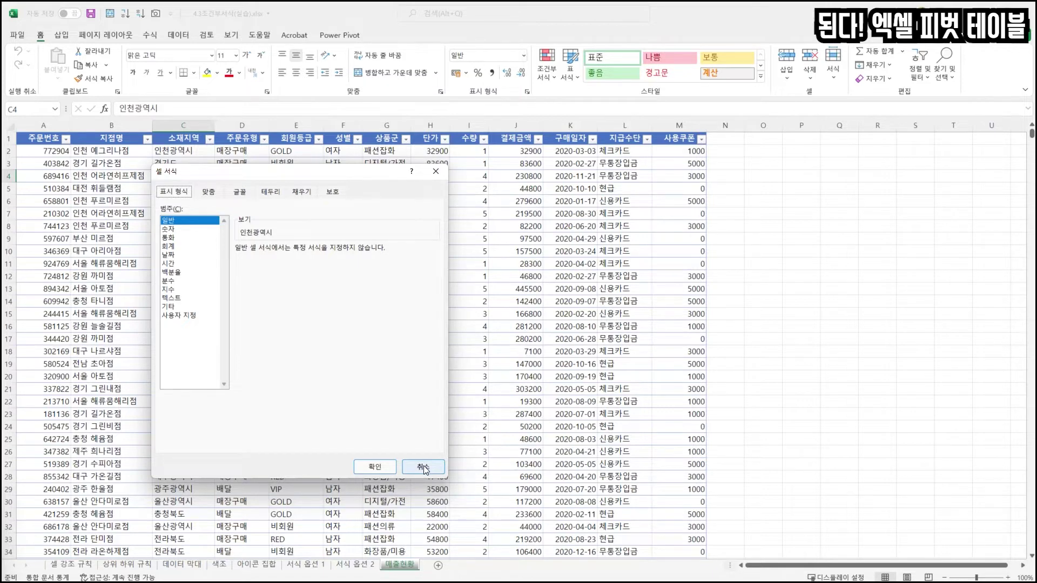
pyautogui.click(209, 193)
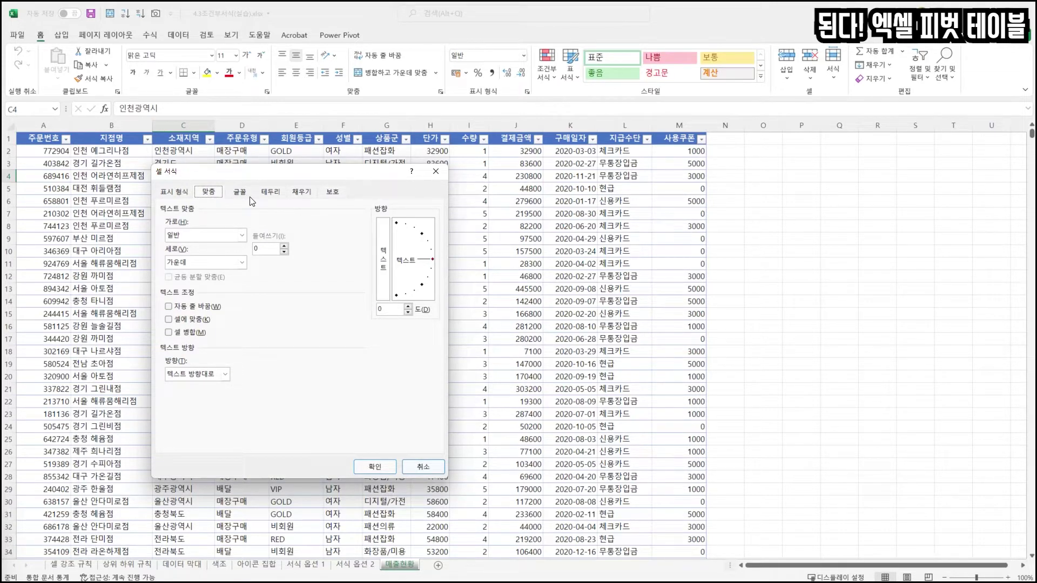
pyautogui.click(423, 466)
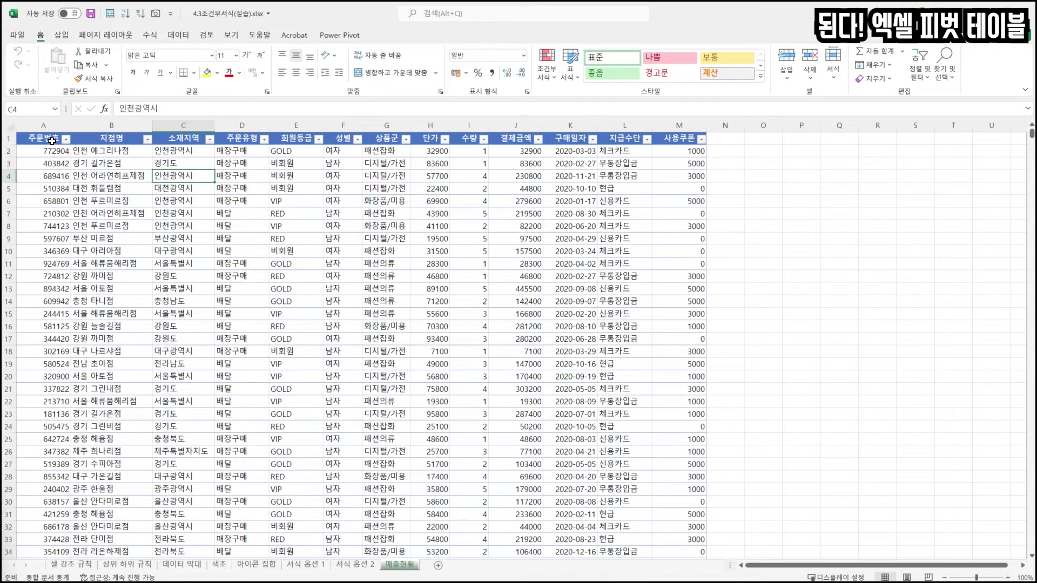
# Create a pivot table on a new worksheet from the 매출현황 data, with 소재지역 as rows and the sum of 수량 as values
pyautogui.click(51, 141)
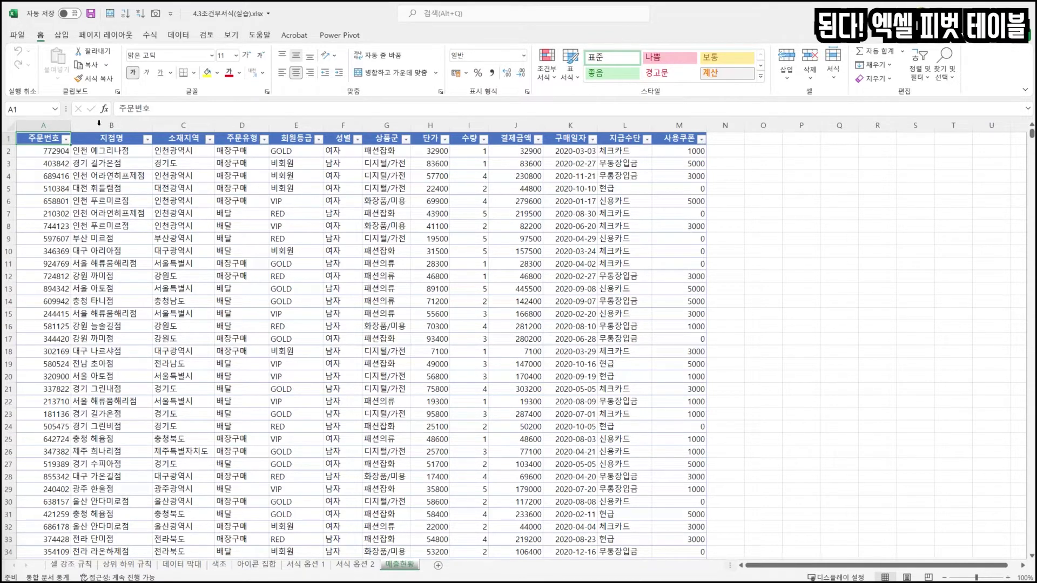
pyautogui.click(62, 36)
pyautogui.click(23, 59)
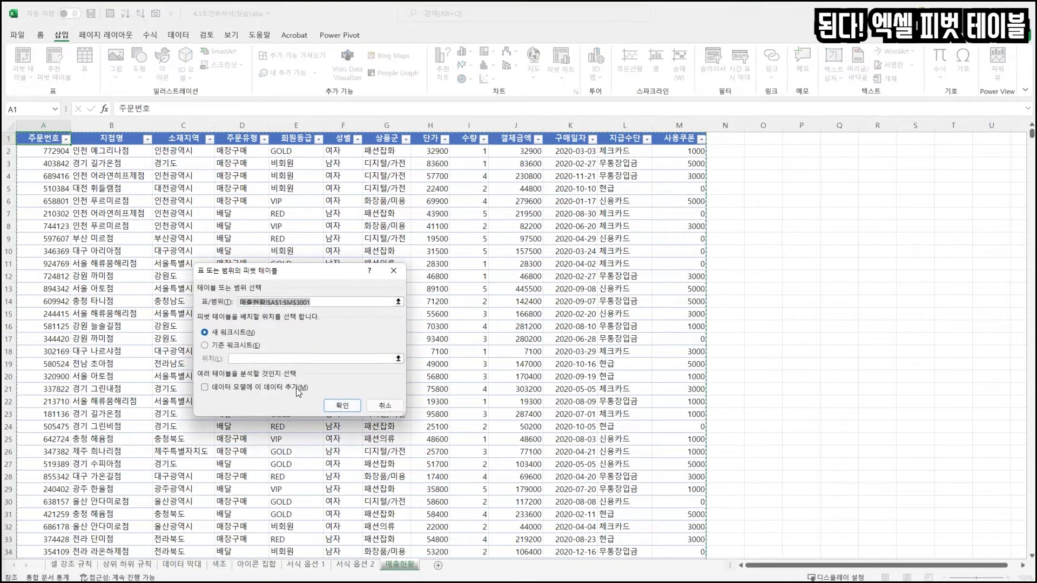
pyautogui.click(343, 405)
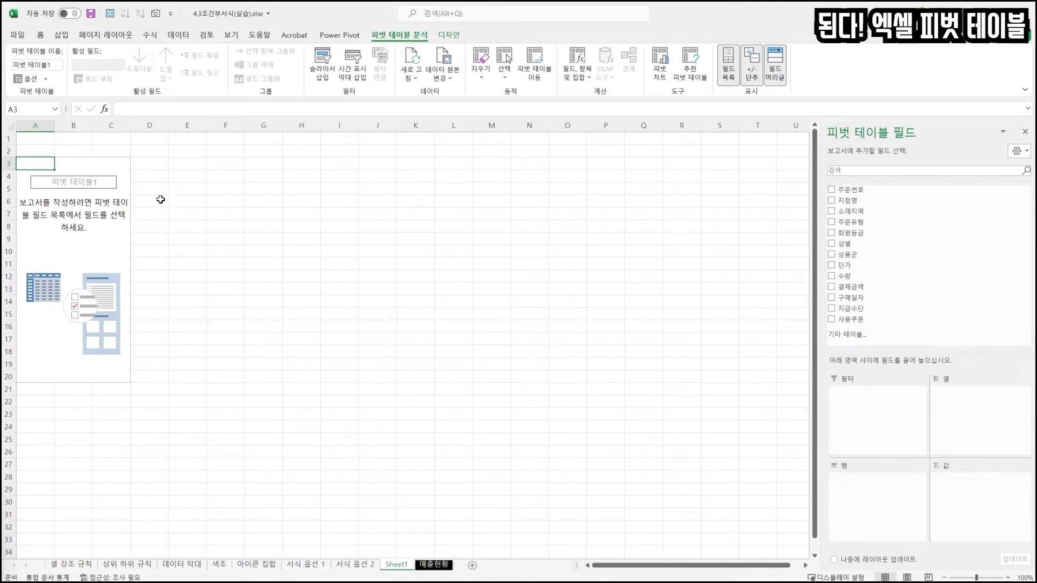
pyautogui.moveTo(860, 213); pyautogui.dragTo(894, 482)
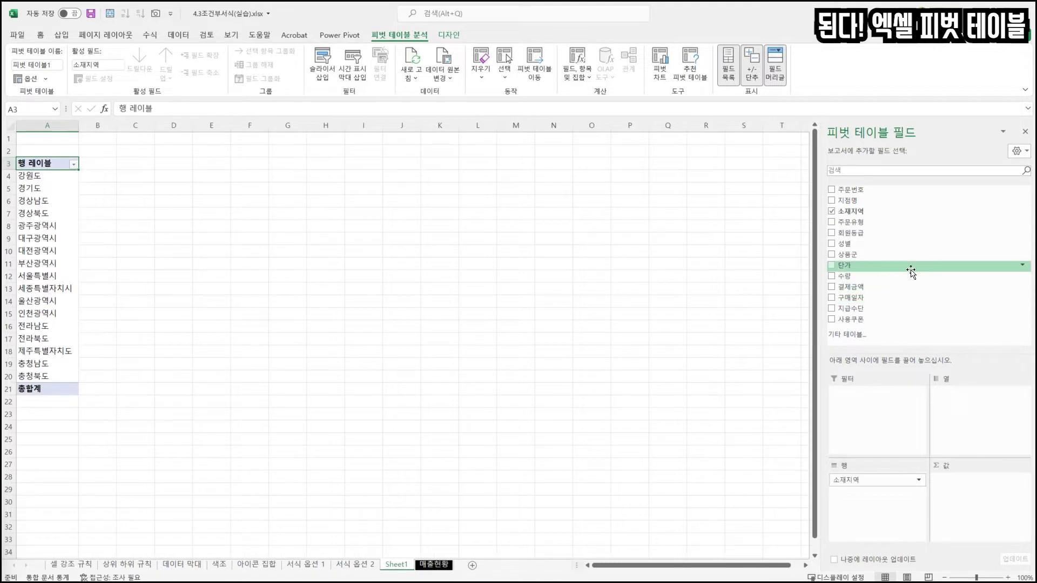
pyautogui.moveTo(864, 275); pyautogui.dragTo(972, 491)
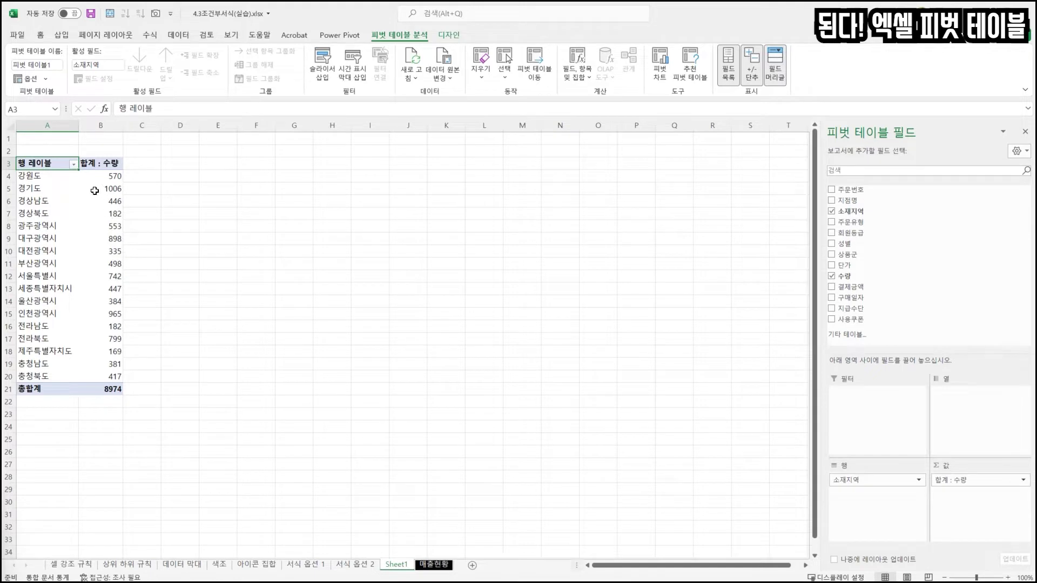
# Look through the conditional formatting rule types, including top/bottom rules, color scales and icon sets
pyautogui.click(42, 36)
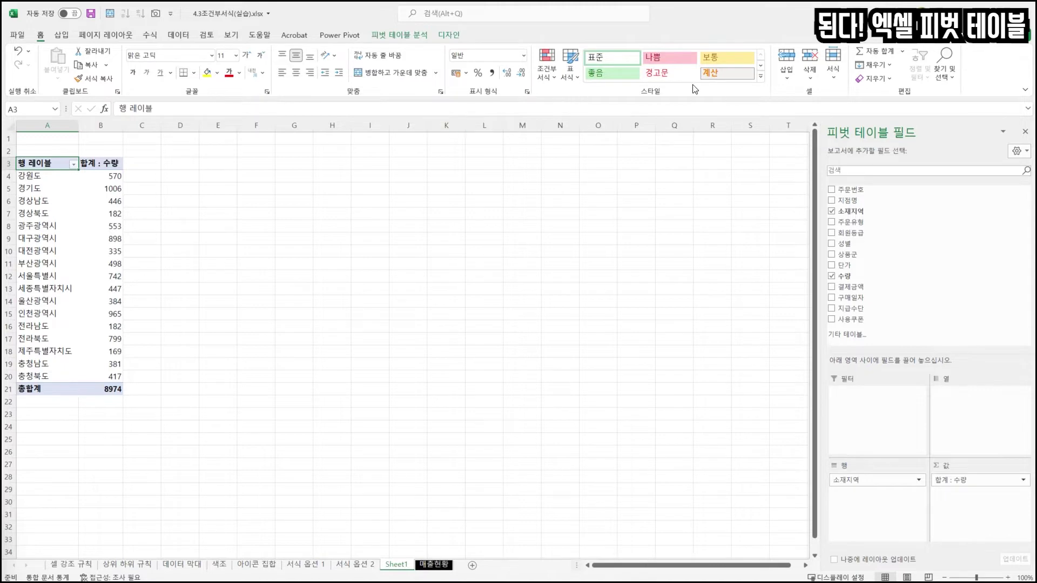
pyautogui.click(554, 80)
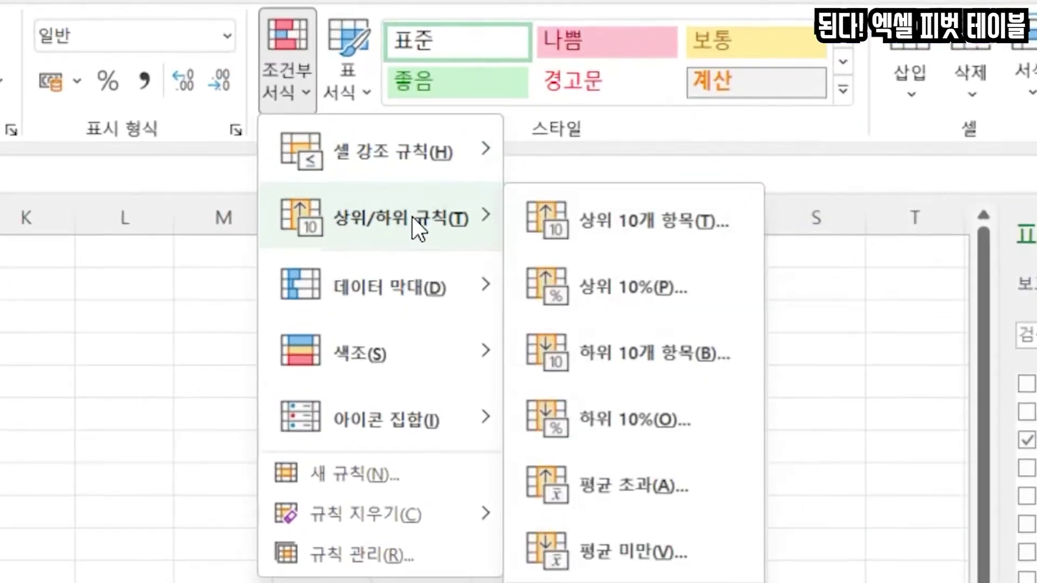
pyautogui.moveTo(453, 280)
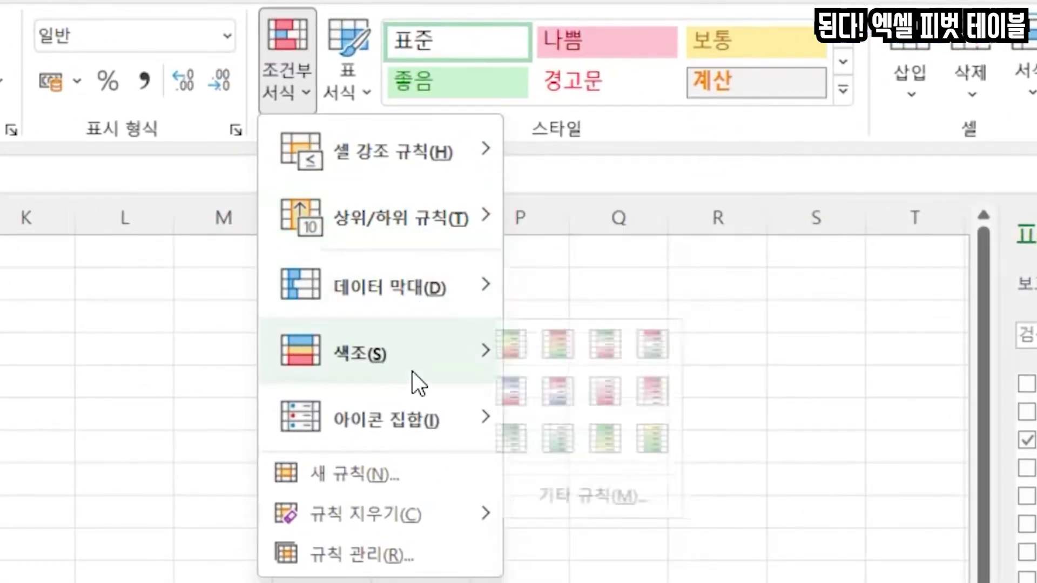
pyautogui.moveTo(413, 416)
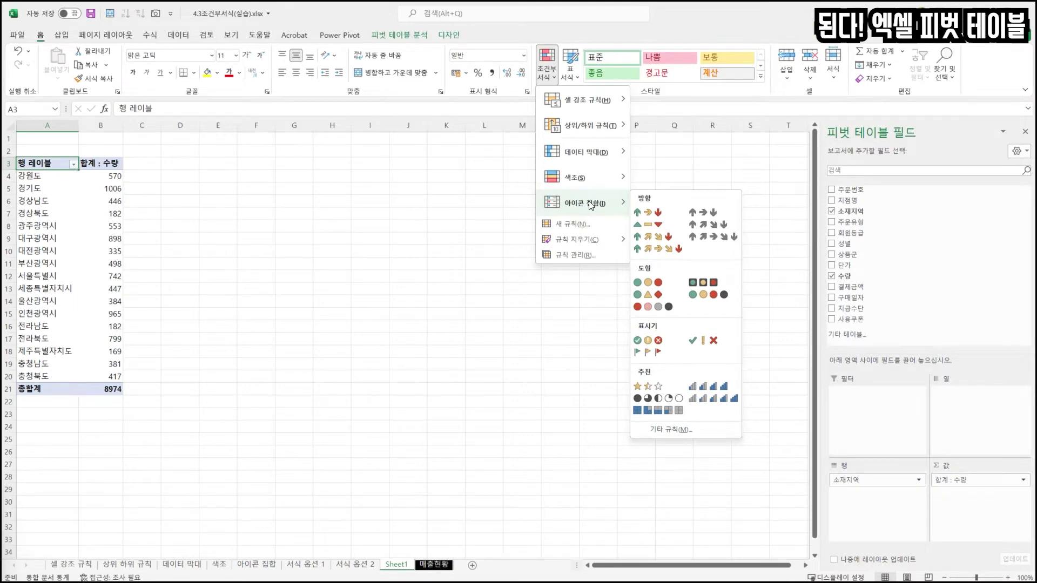
pyautogui.click(102, 193)
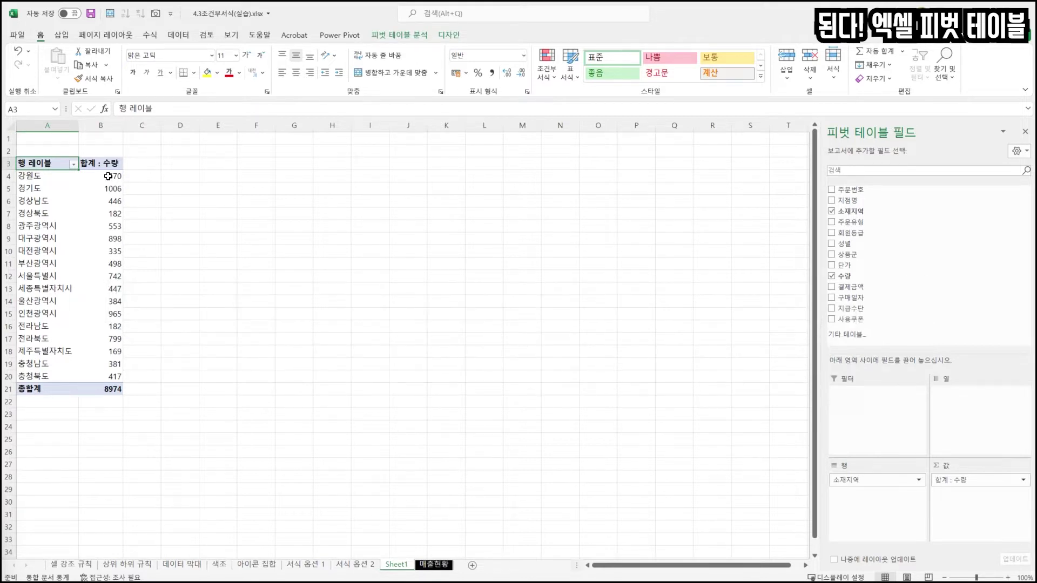
# Highlight regional 수량 totals greater than 600 in B4:B20, excluding the grand total, with the format 진한 빨강 텍스트가 있는 연한 빨강 채우기
pyautogui.moveTo(108, 176); pyautogui.dragTo(110, 376)
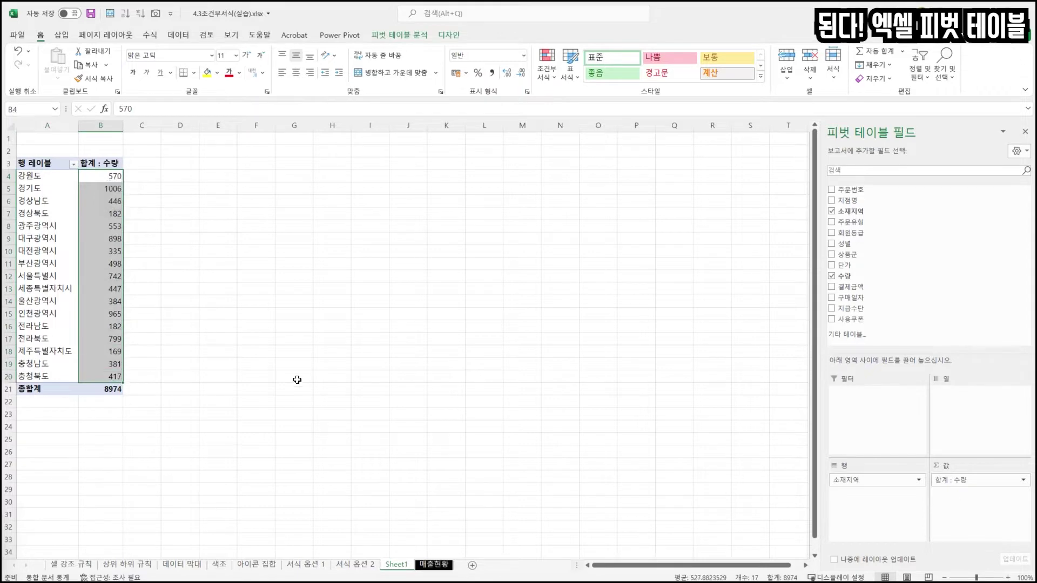
pyautogui.click(108, 177)
pyautogui.moveTo(109, 177); pyautogui.dragTo(115, 377)
pyautogui.click(549, 77)
pyautogui.moveTo(583, 106)
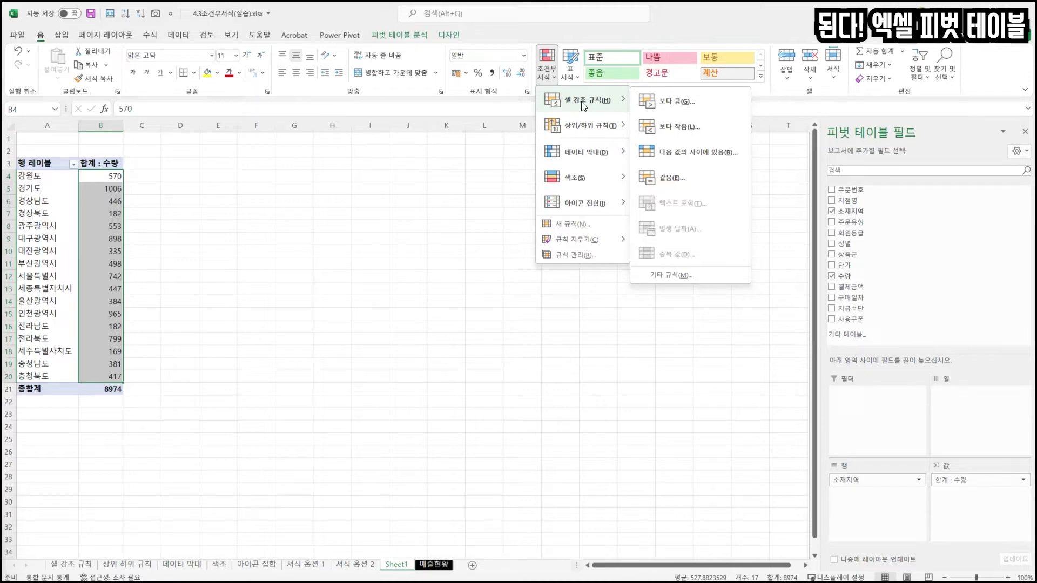
pyautogui.click(675, 101)
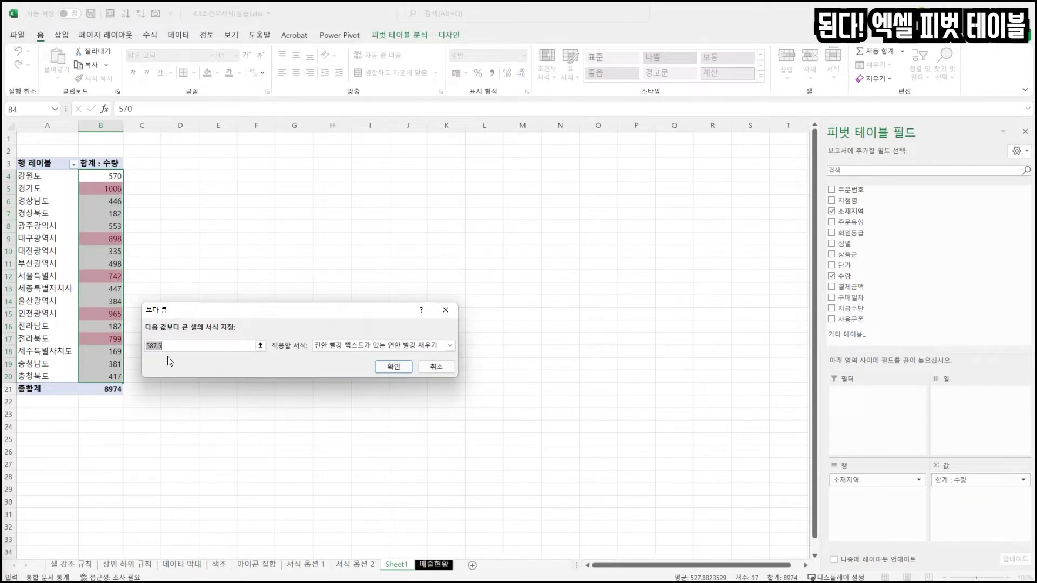
pyautogui.moveTo(203, 311); pyautogui.dragTo(220, 199)
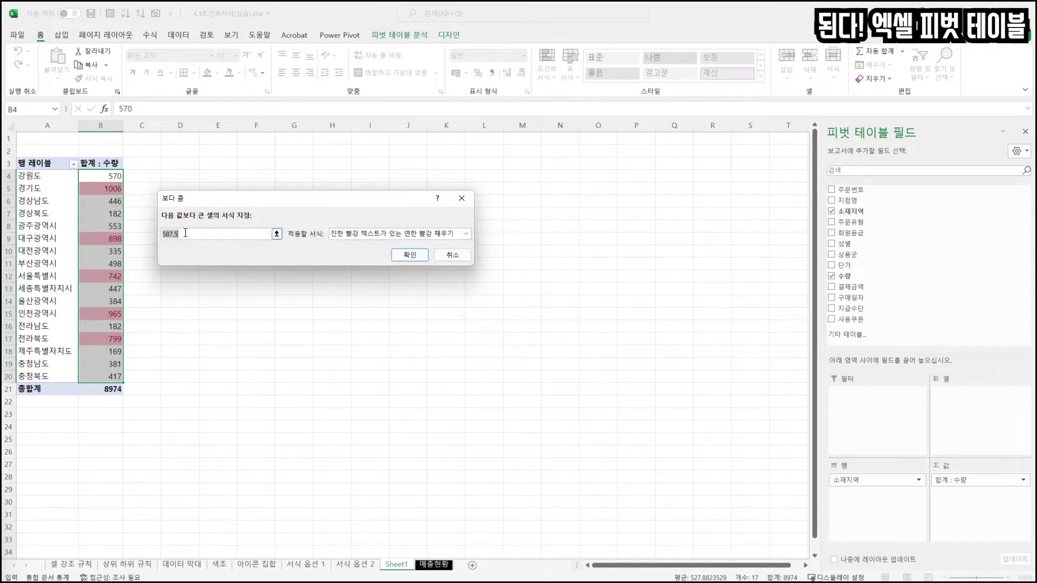
pyautogui.write('600')
pyautogui.click(381, 235)
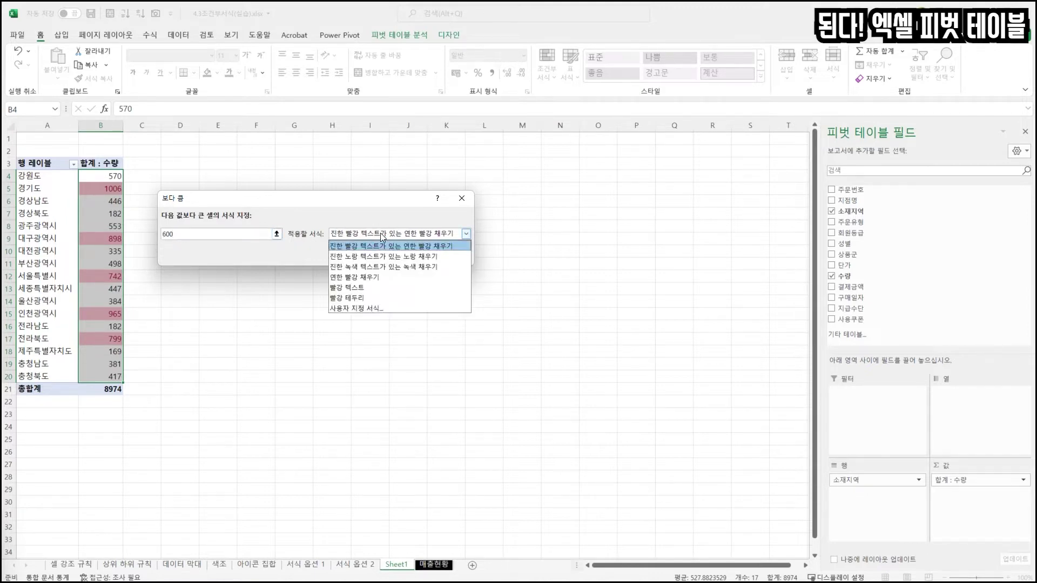
pyautogui.click(381, 247)
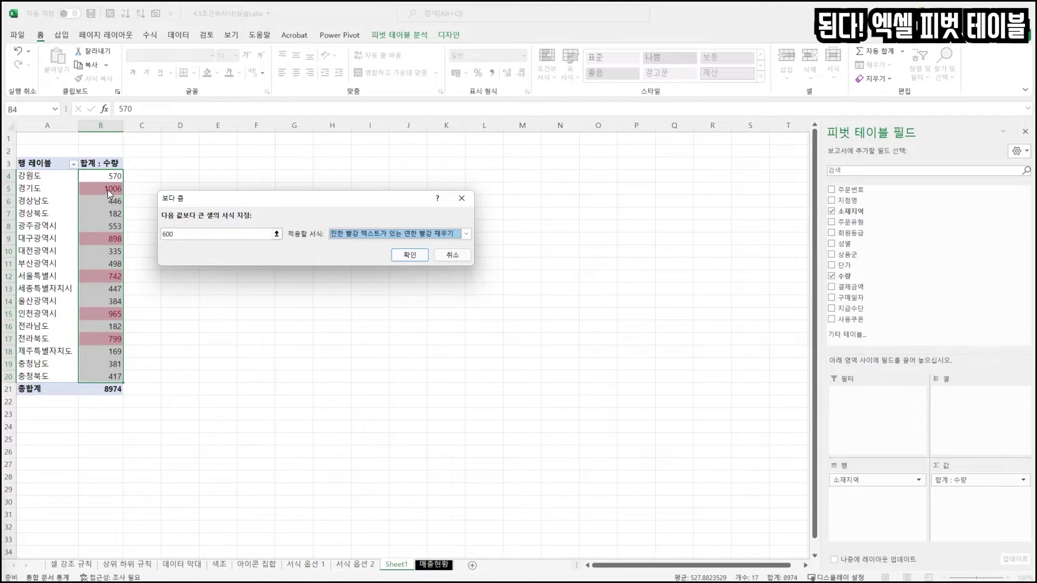
pyautogui.click(413, 256)
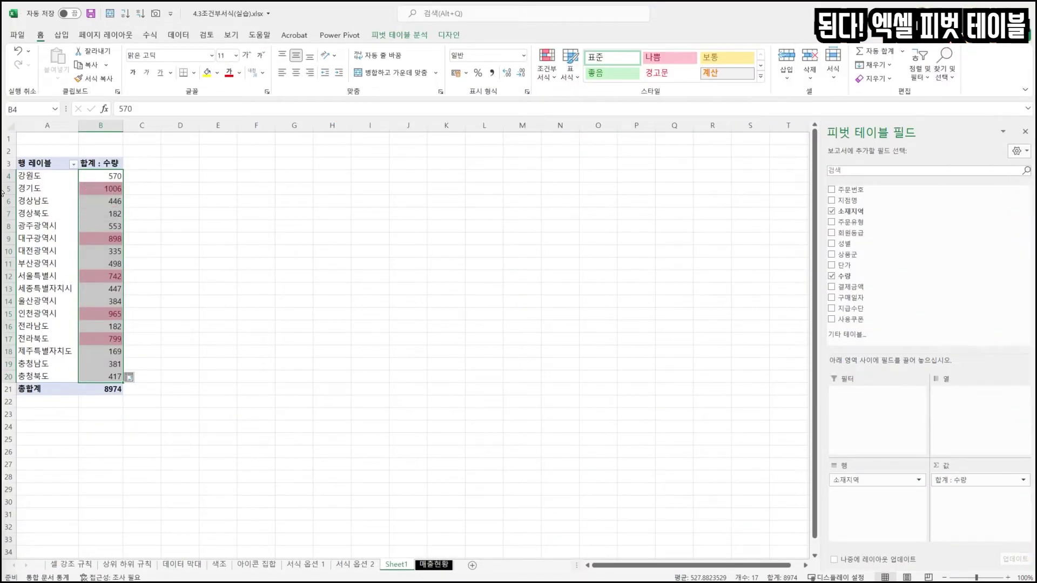
pyautogui.click(67, 177)
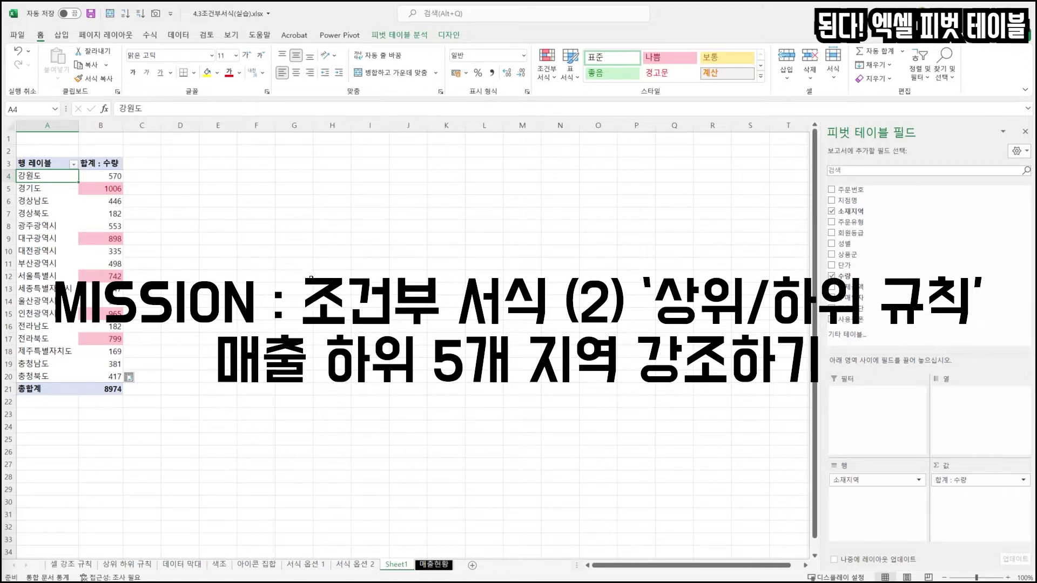
# Add the sum of 결제금액 to the values and highlight its 5 lowest regional totals in C4:C20 with 진한 노랑 텍스트가 있는 노랑 채우기
pyautogui.moveTo(851, 286); pyautogui.dragTo(951, 494)
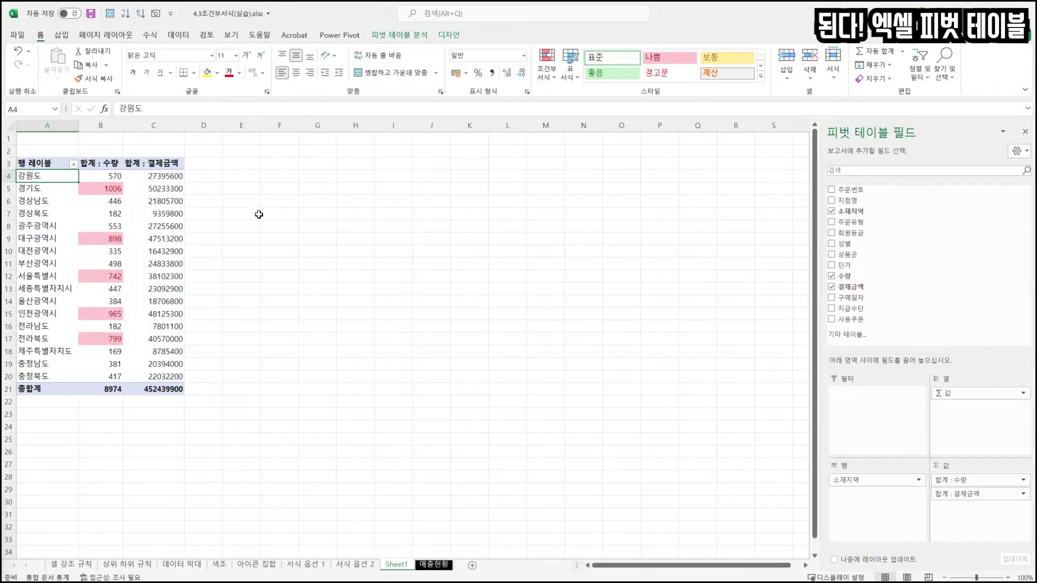
pyautogui.click(162, 184)
pyautogui.moveTo(162, 175); pyautogui.dragTo(176, 381)
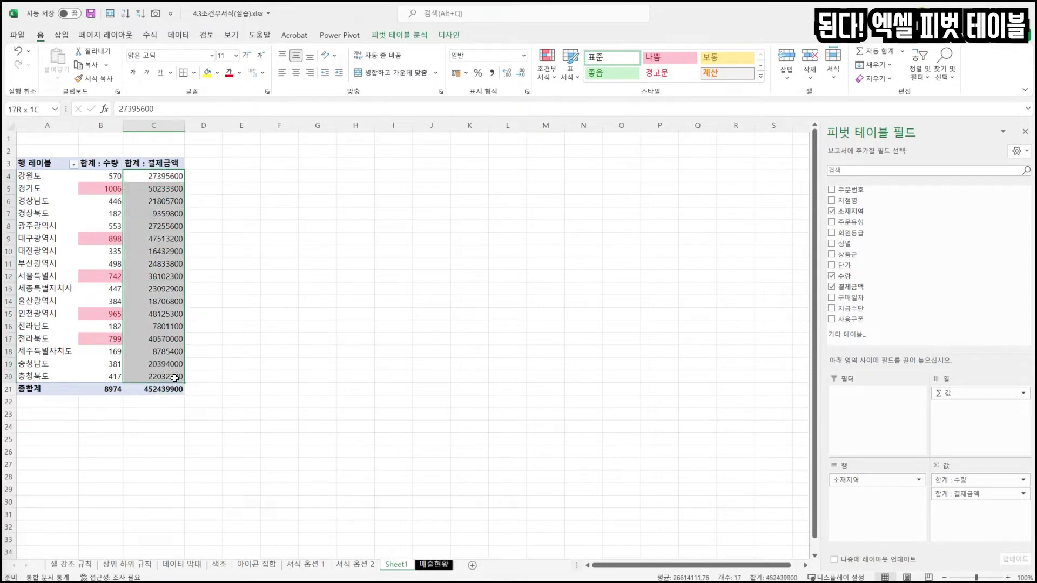
pyautogui.click(550, 75)
pyautogui.moveTo(577, 125)
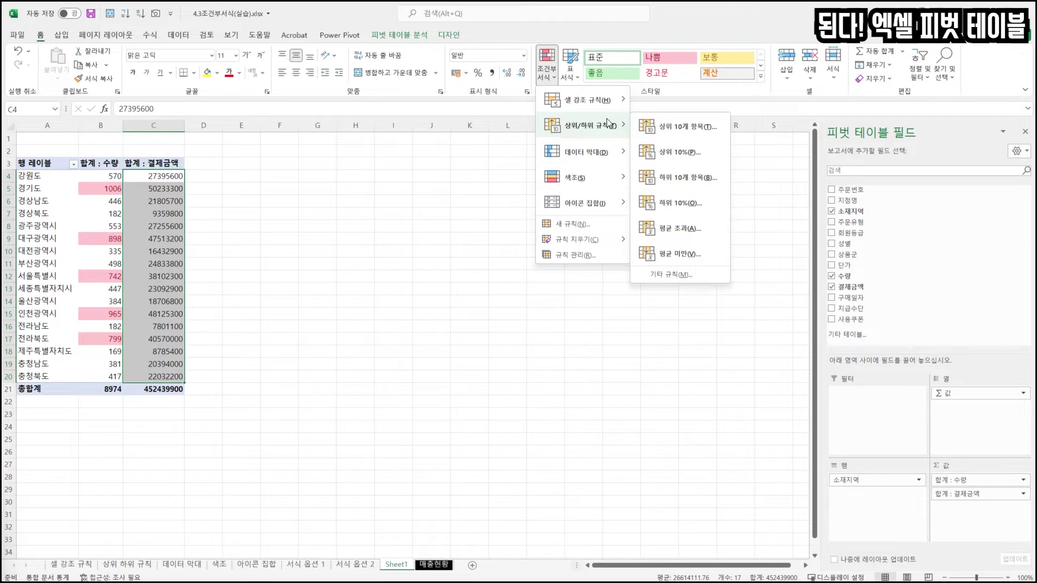
pyautogui.click(712, 178)
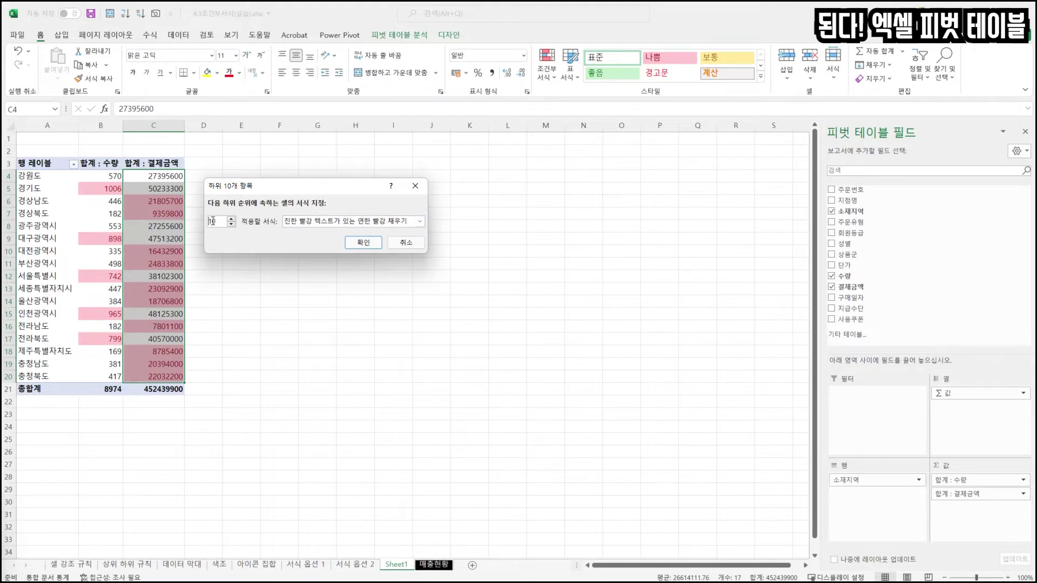
pyautogui.moveTo(219, 221); pyautogui.dragTo(183, 222)
pyautogui.write('5')
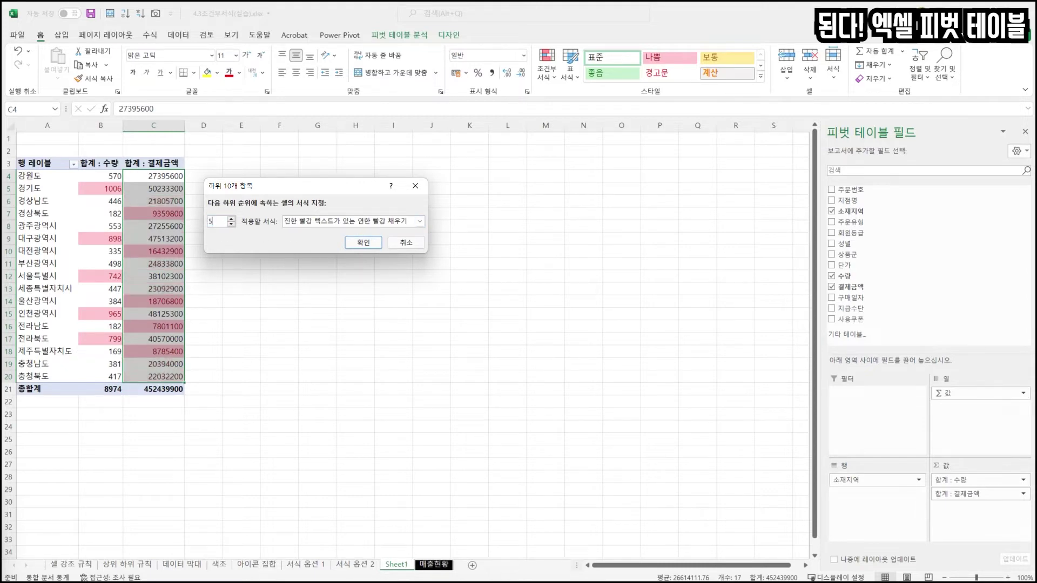
pyautogui.click(340, 225)
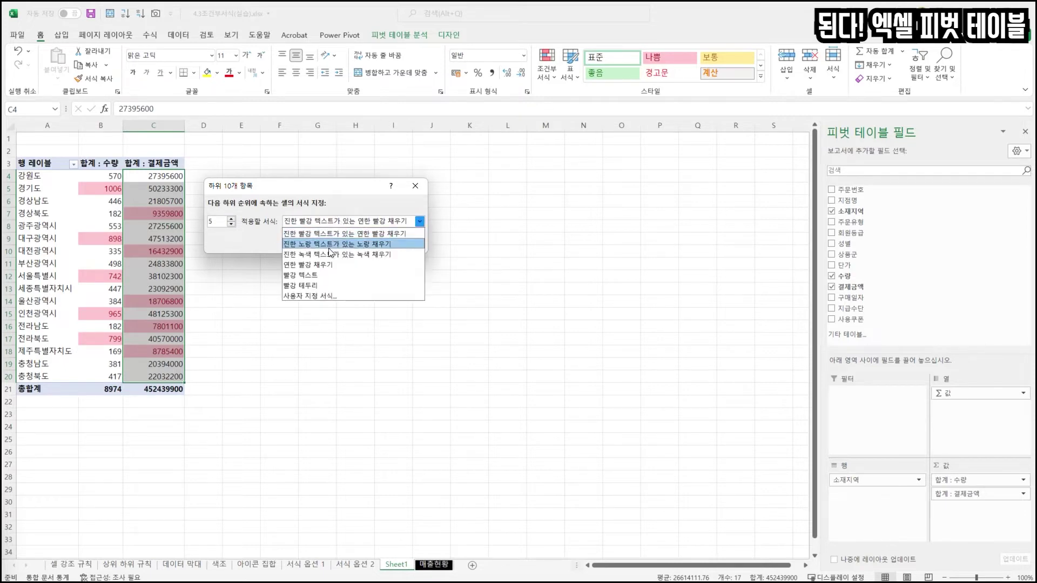
pyautogui.click(329, 246)
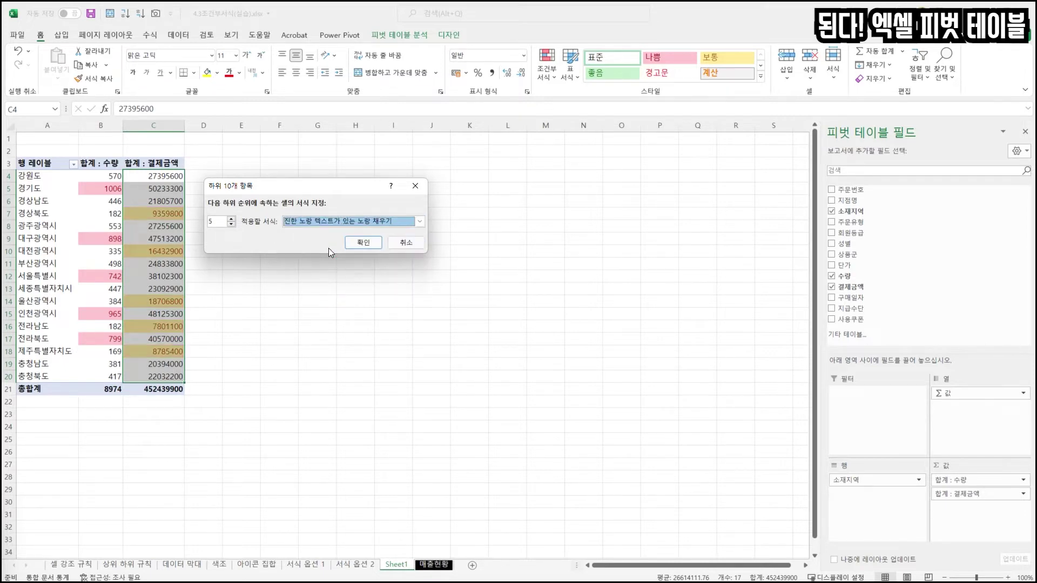
pyautogui.click(356, 242)
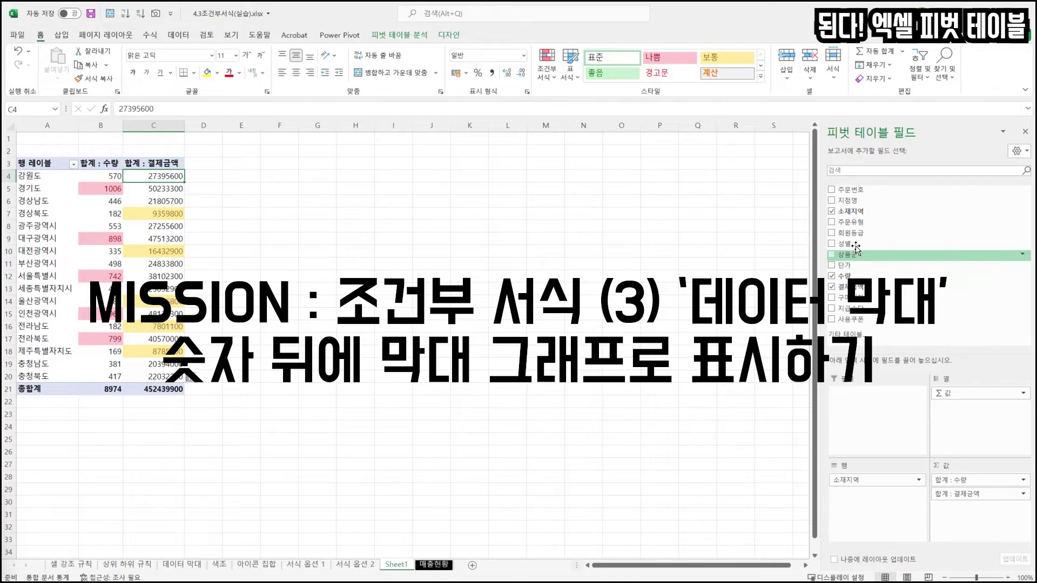
# Add the sum of 사용쿠폰 to the pivot table and apply pink gradient data bars to D4:D20, excluding the grand total
pyautogui.click(862, 317)
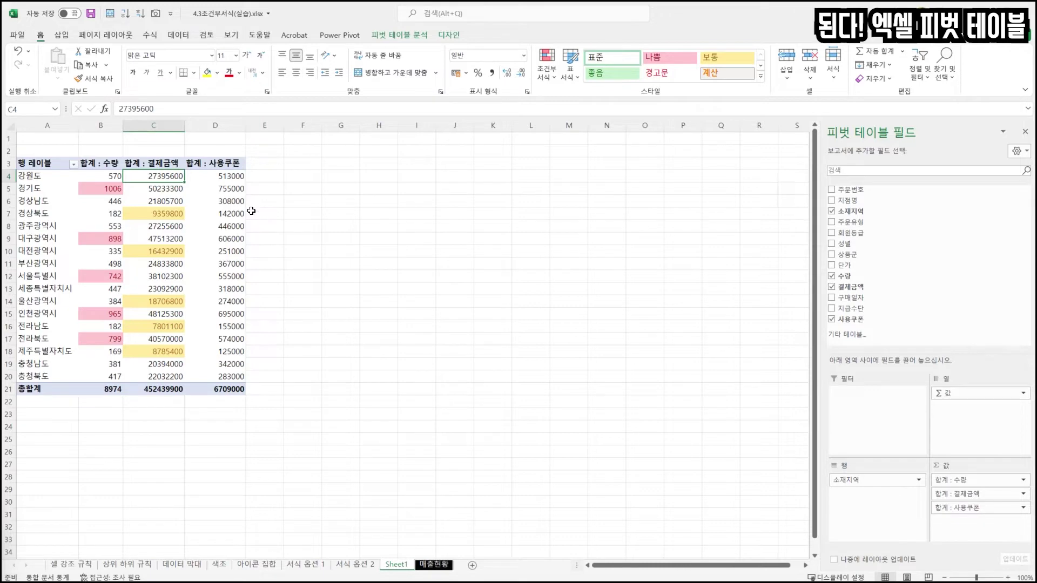
pyautogui.click(211, 174)
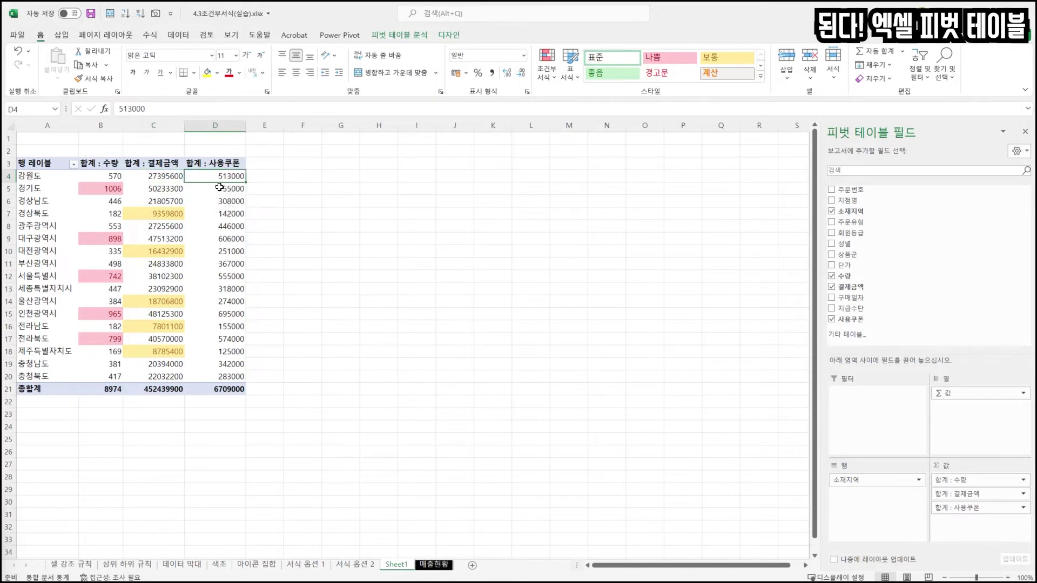
pyautogui.moveTo(232, 176); pyautogui.dragTo(233, 376)
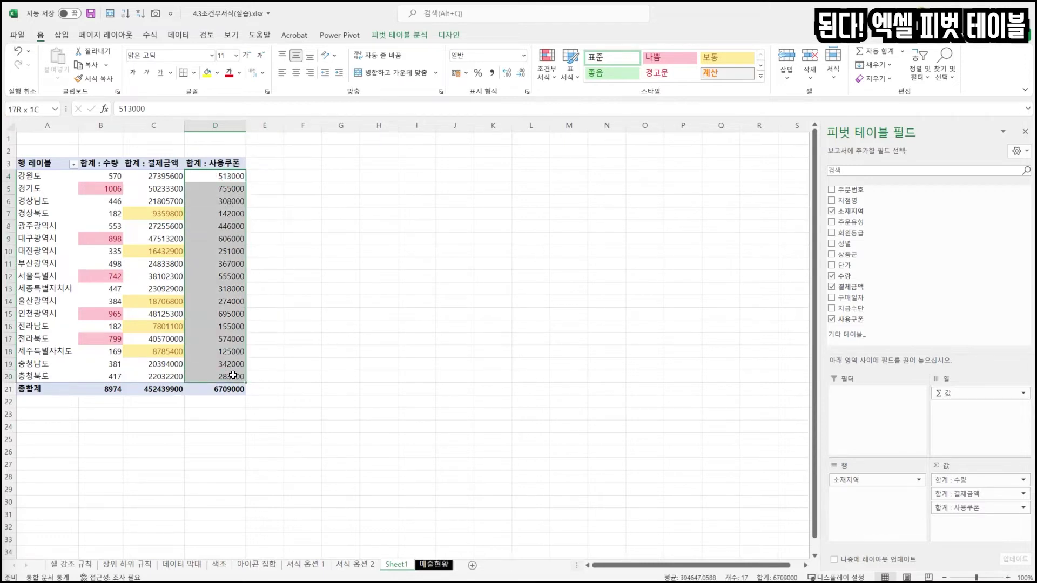
pyautogui.click(547, 65)
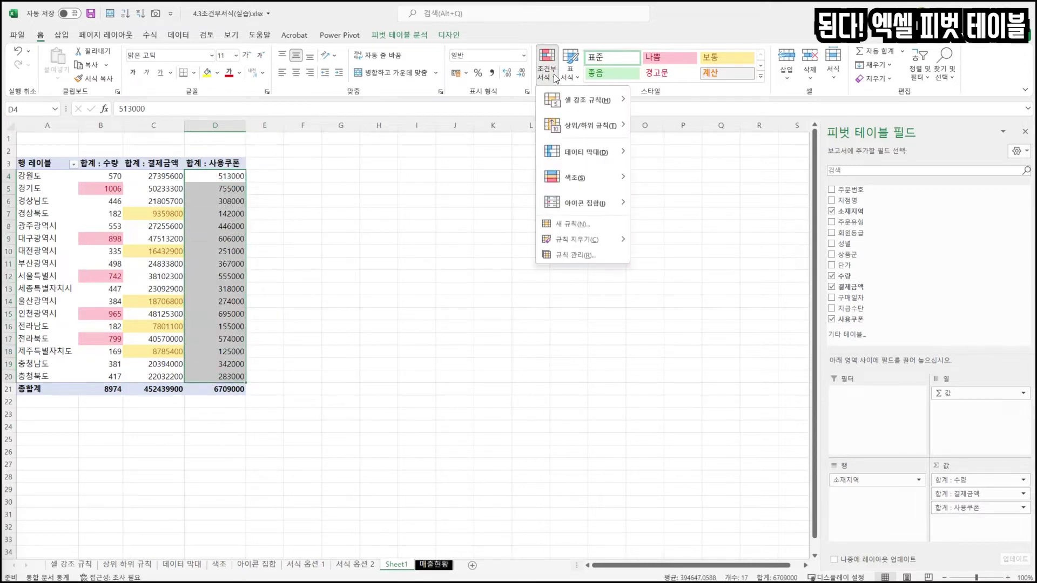
pyautogui.moveTo(603, 158)
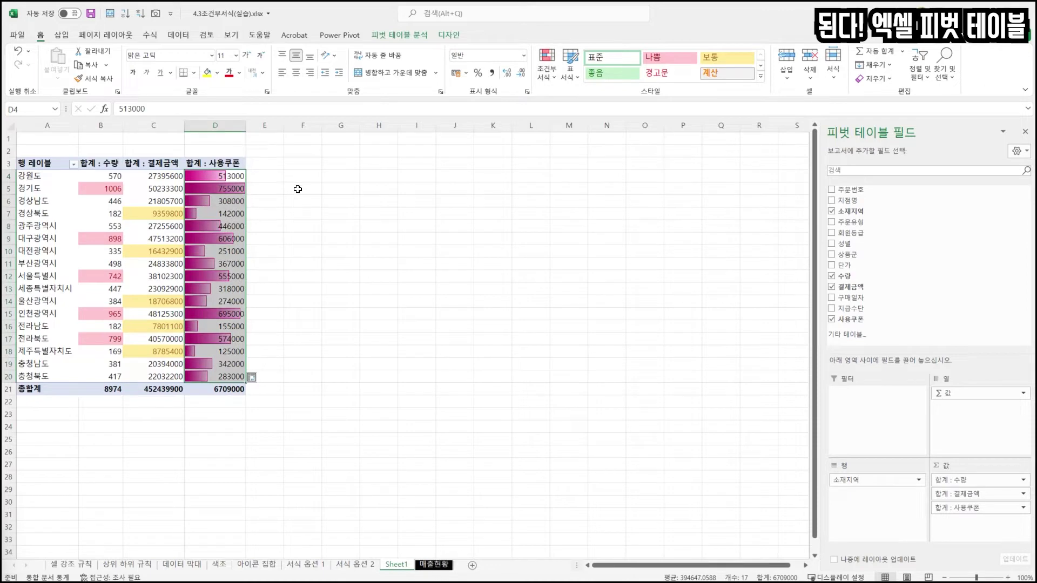
# Compare the data bar lengths with the regional 사용쿠폰 totals in the first rows of column D
pyautogui.moveTo(233, 177)
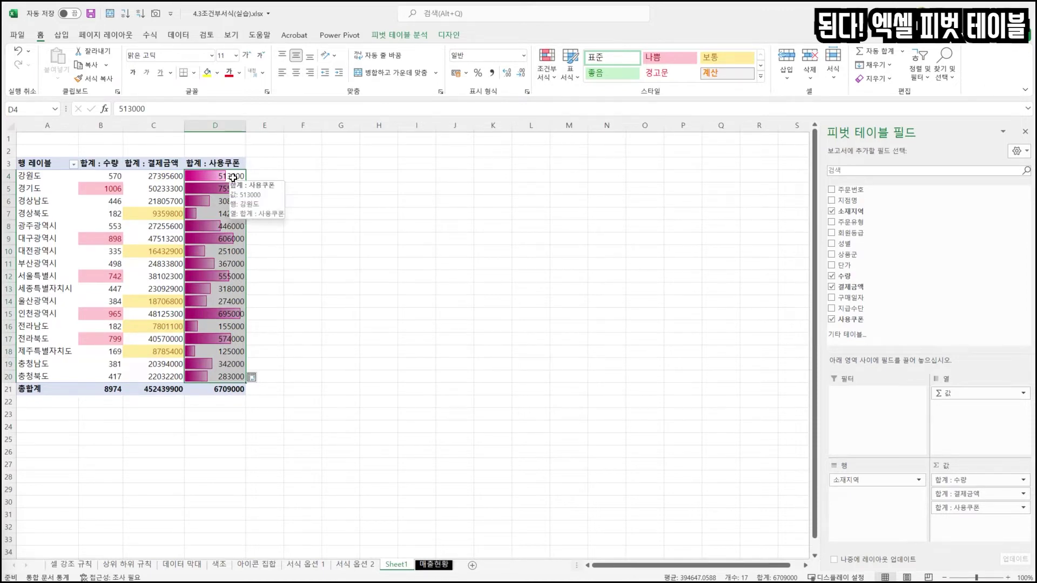
pyautogui.click(233, 177)
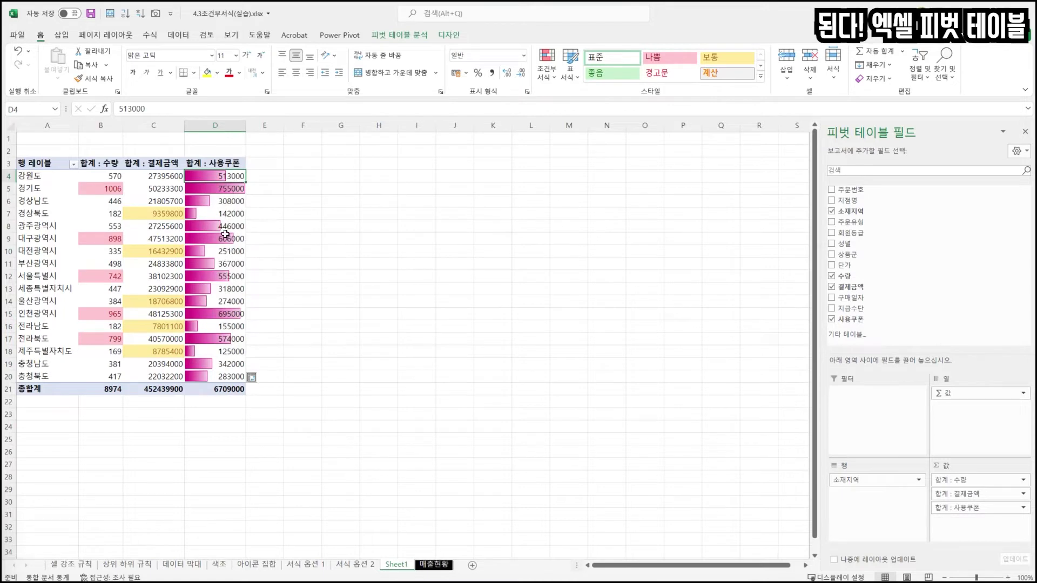
pyautogui.moveTo(213, 203)
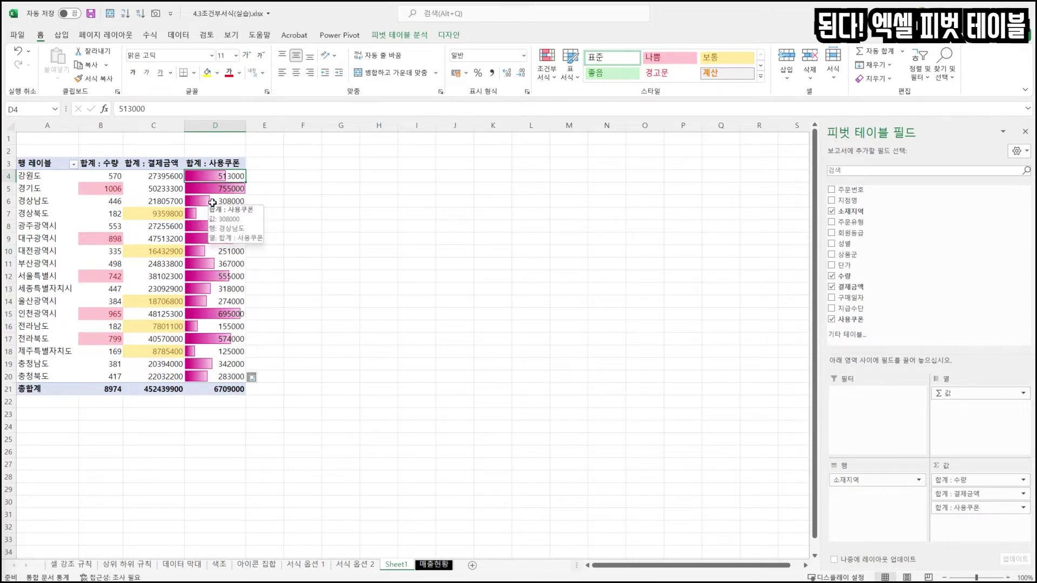
pyautogui.press('Down')
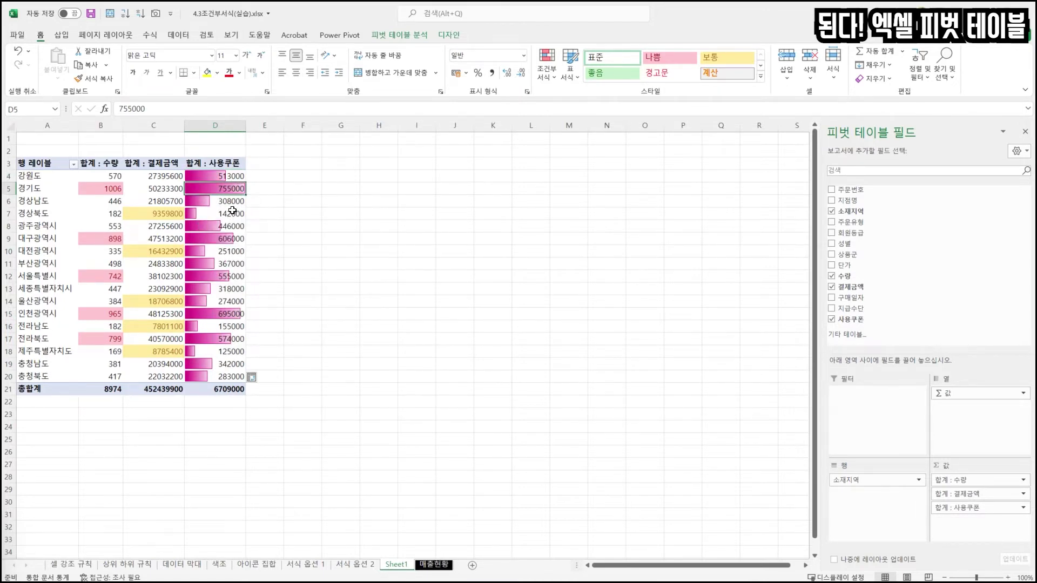
pyautogui.press('Down')
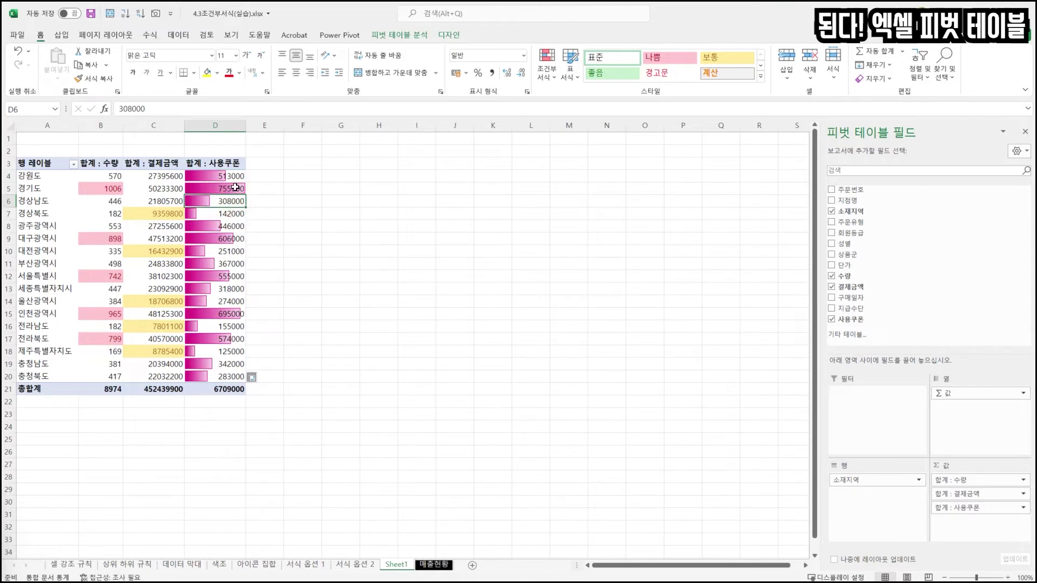
pyautogui.click(237, 188)
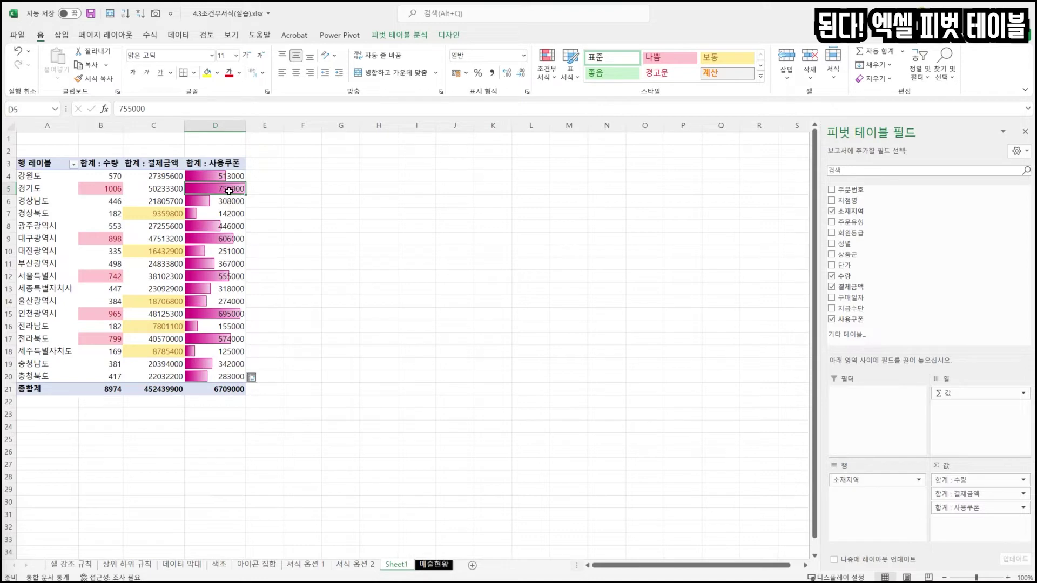
pyautogui.click(235, 201)
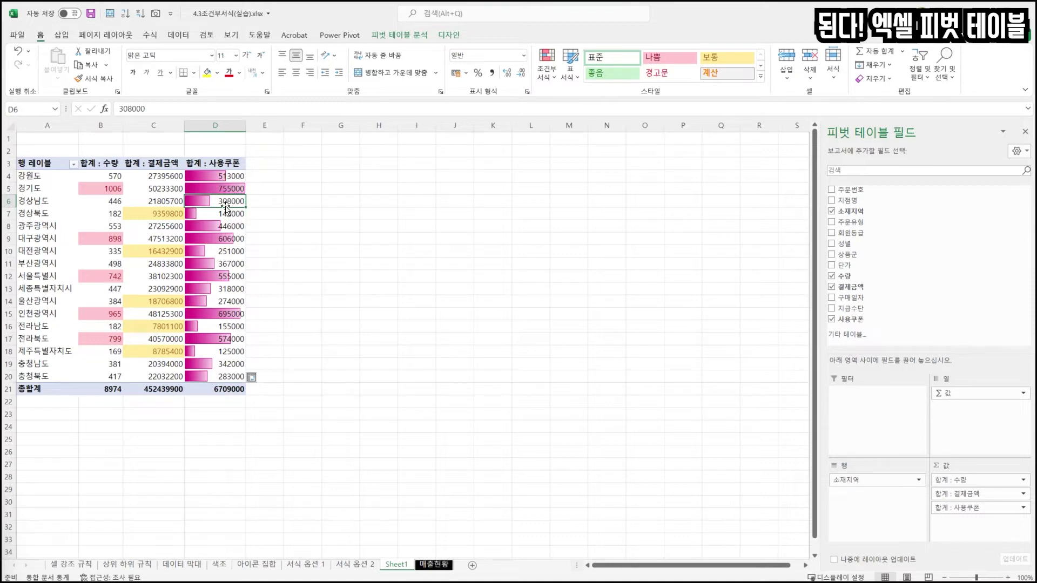
pyautogui.click(232, 214)
pyautogui.click(231, 225)
pyautogui.click(226, 237)
pyautogui.click(226, 180)
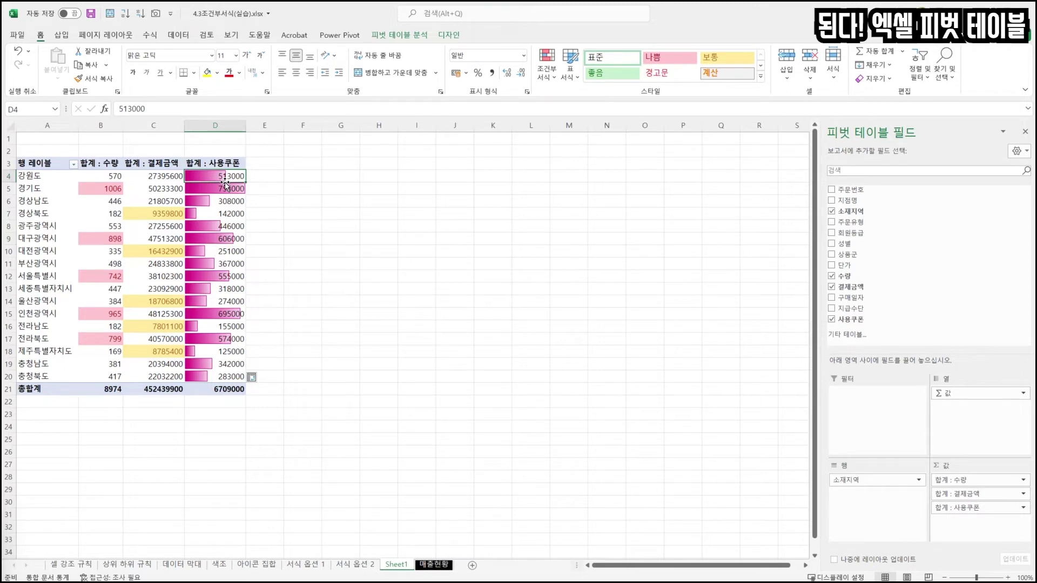
pyautogui.moveTo(227, 190)
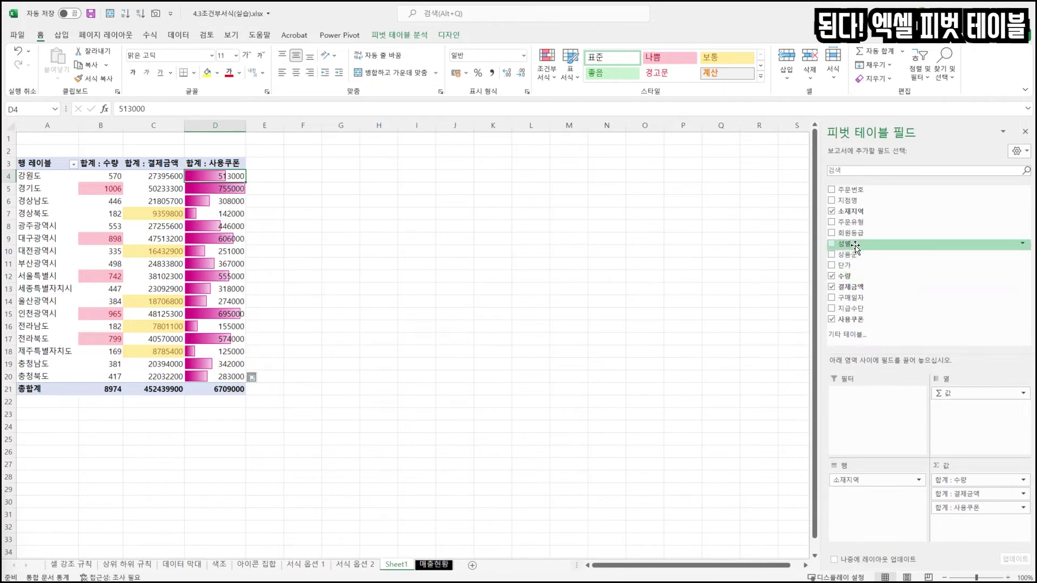
# Add 수량 to the values a second time and apply the green-yellow-red color scale to E4:E20, excluding the grand total
pyautogui.moveTo(844, 275); pyautogui.dragTo(967, 521)
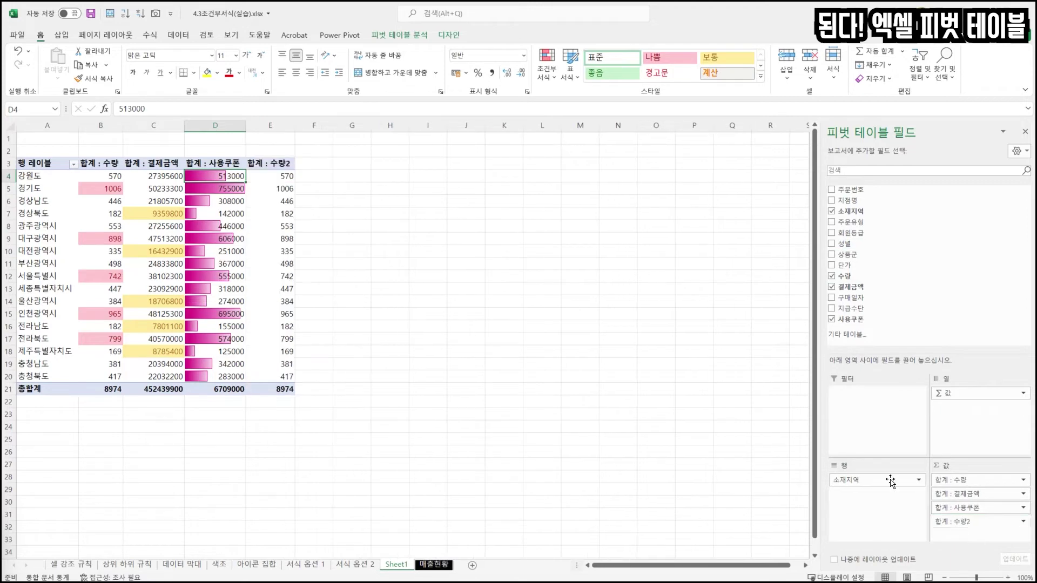
pyautogui.click(279, 177)
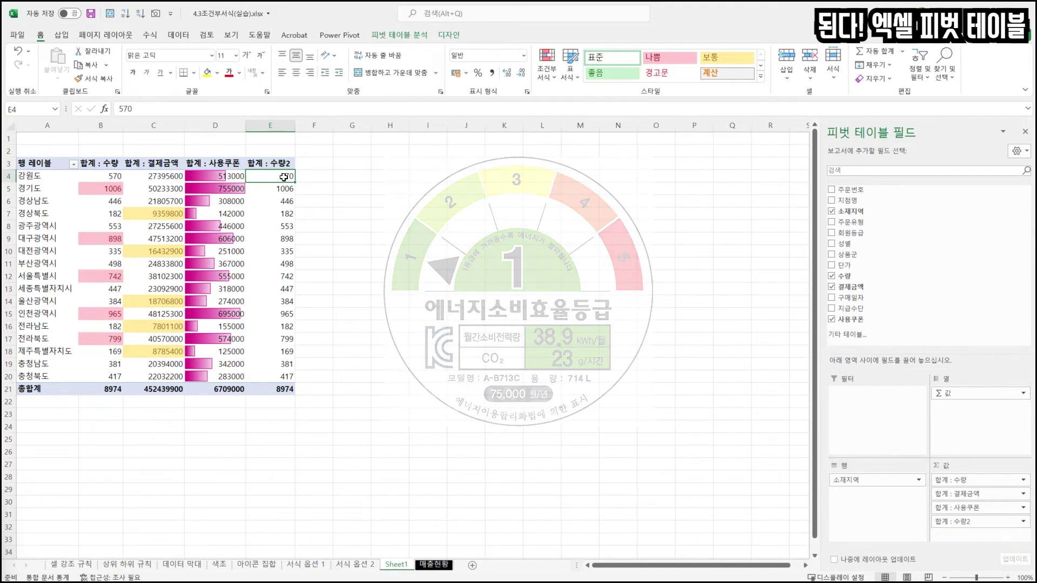
pyautogui.moveTo(265, 178); pyautogui.dragTo(277, 377)
pyautogui.click(280, 323)
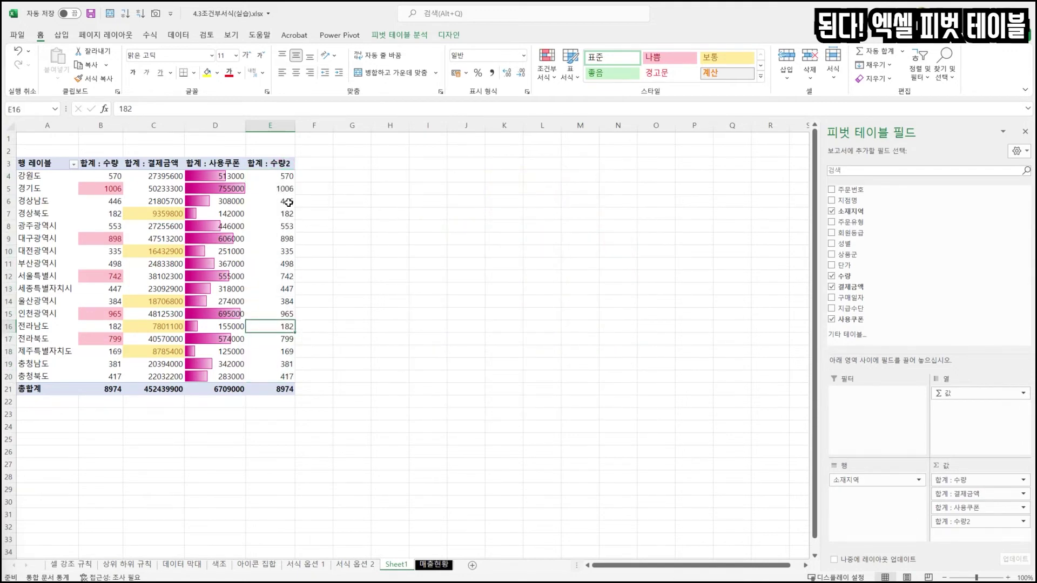
pyautogui.moveTo(282, 174); pyautogui.dragTo(272, 376)
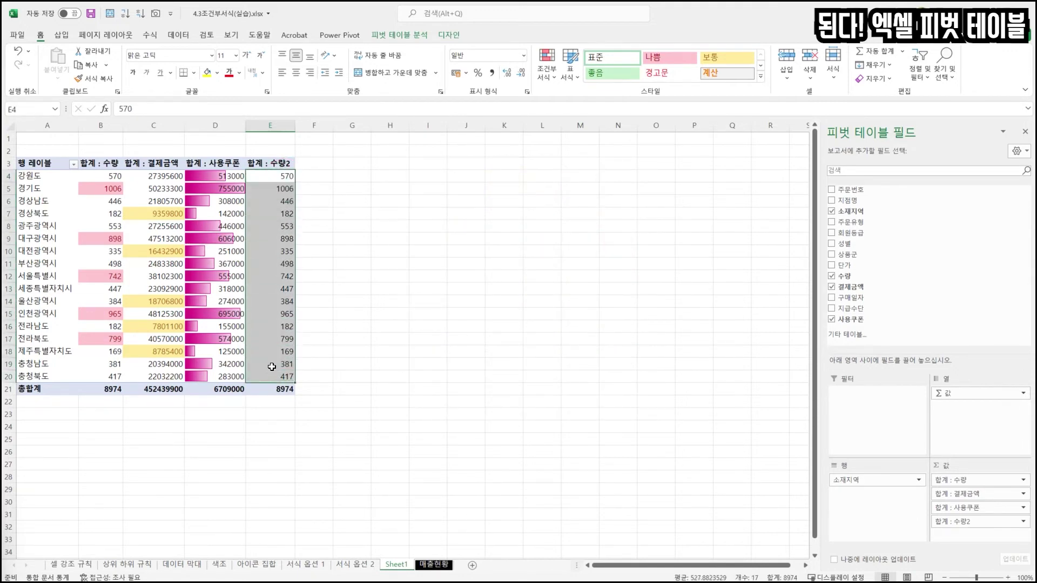
pyautogui.click(290, 175)
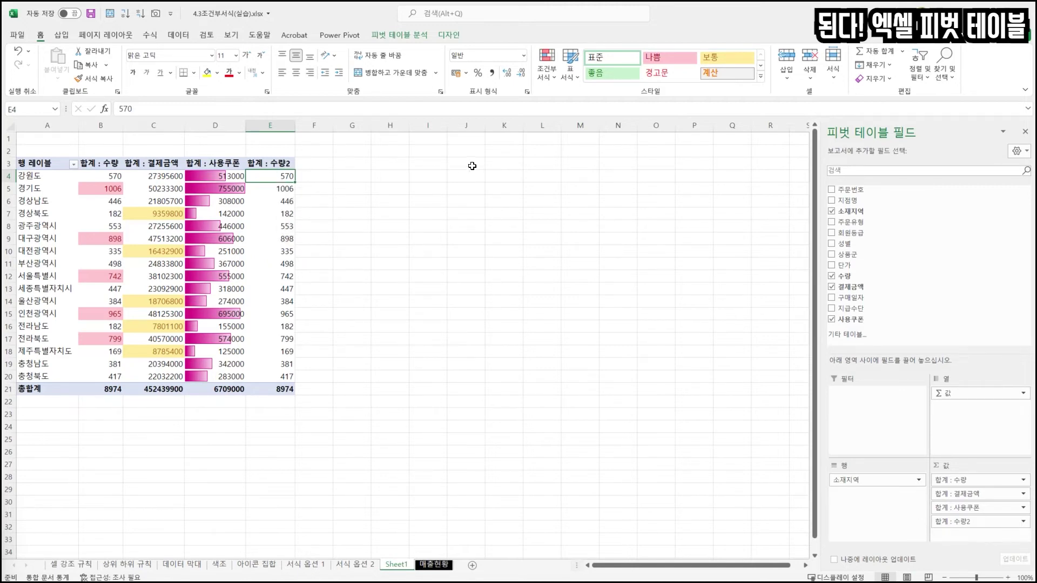
pyautogui.moveTo(281, 180)
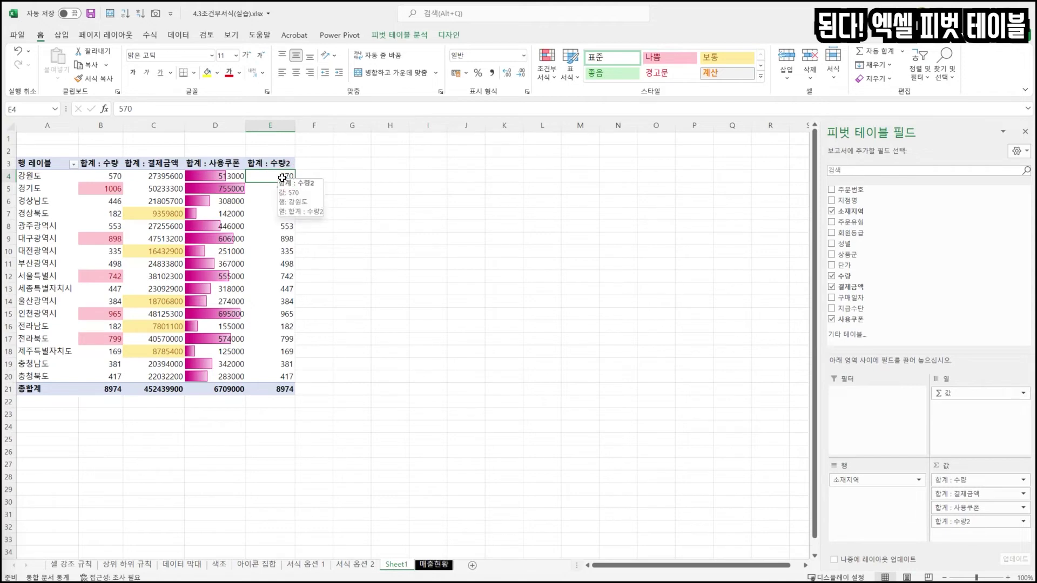
pyautogui.moveTo(282, 180); pyautogui.dragTo(287, 376)
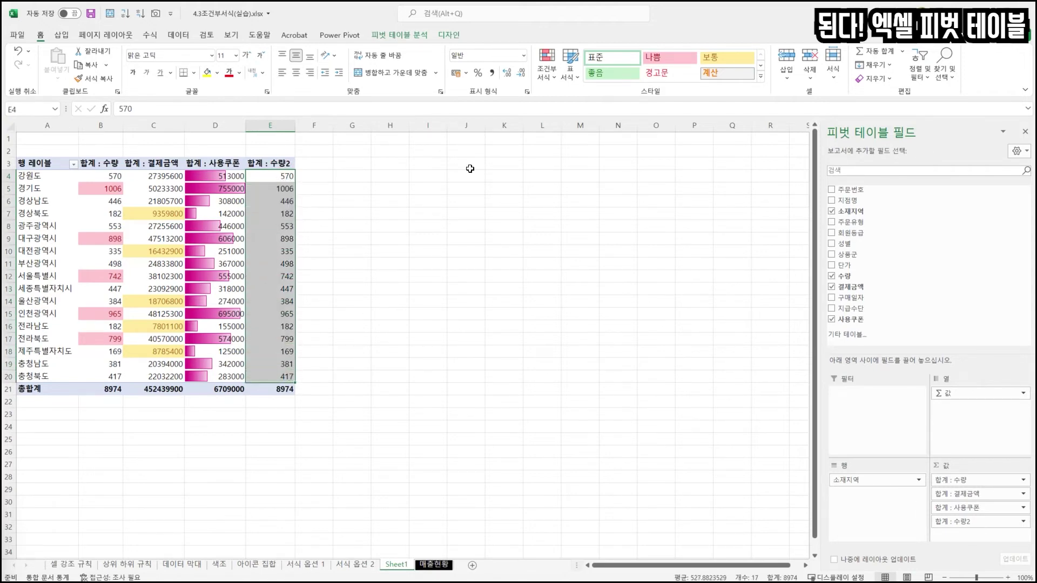
pyautogui.click(547, 81)
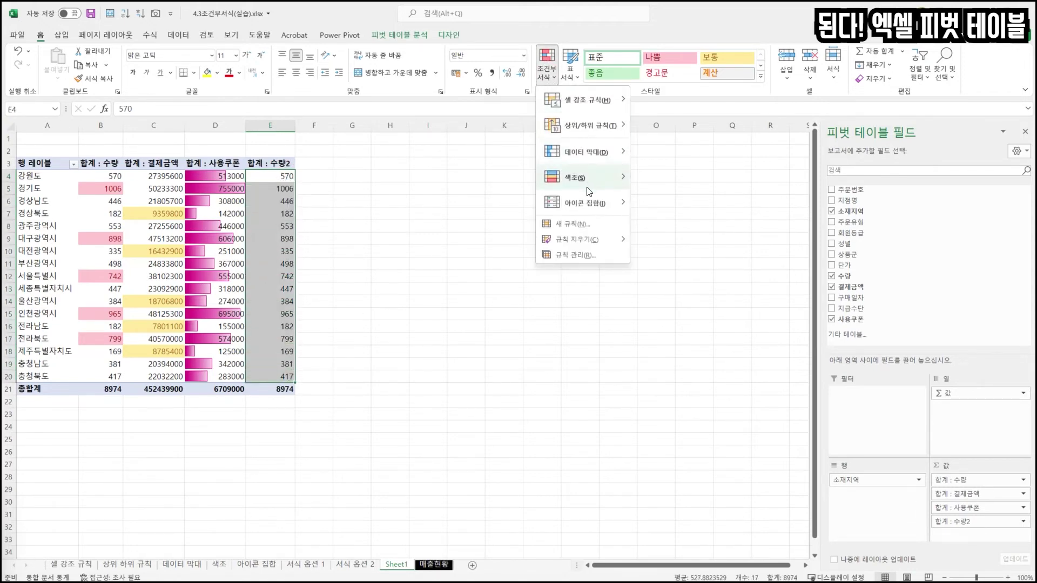
pyautogui.moveTo(596, 184)
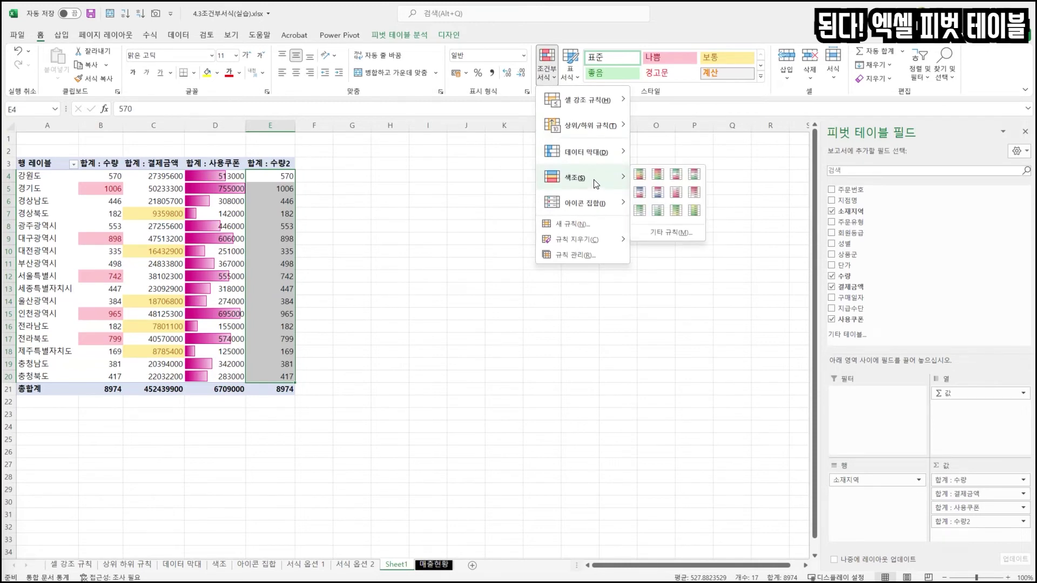
pyautogui.click(643, 180)
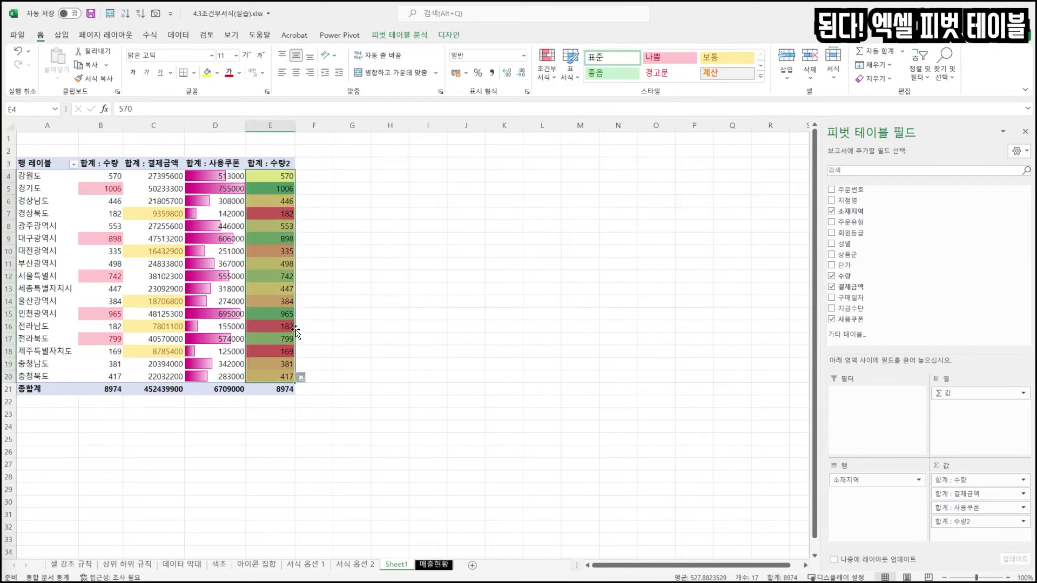
# Examine the color scale shading of the highest and lowest 수량 totals in column E
pyautogui.click(279, 190)
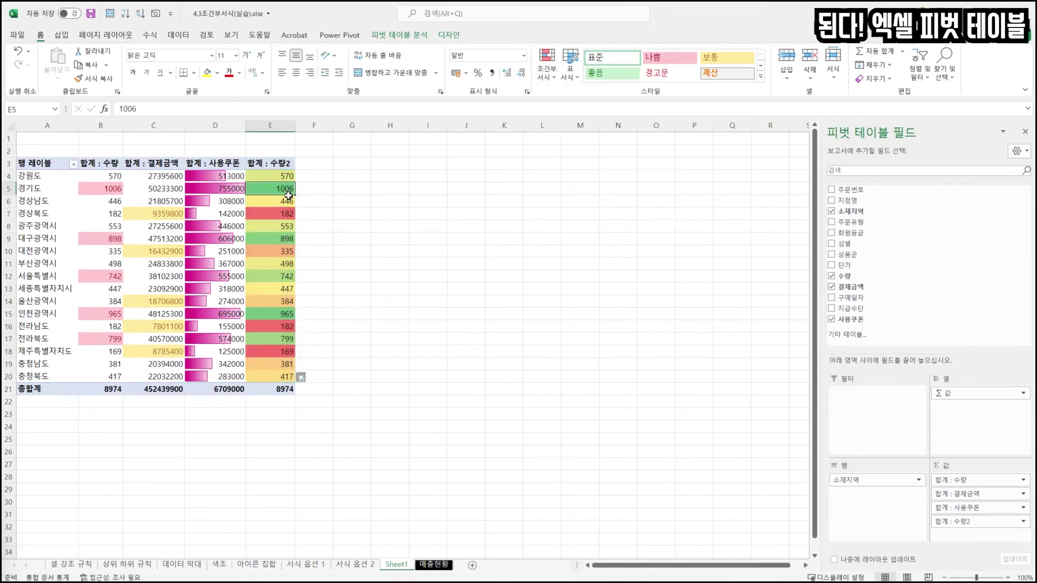
pyautogui.click(289, 353)
pyautogui.click(286, 326)
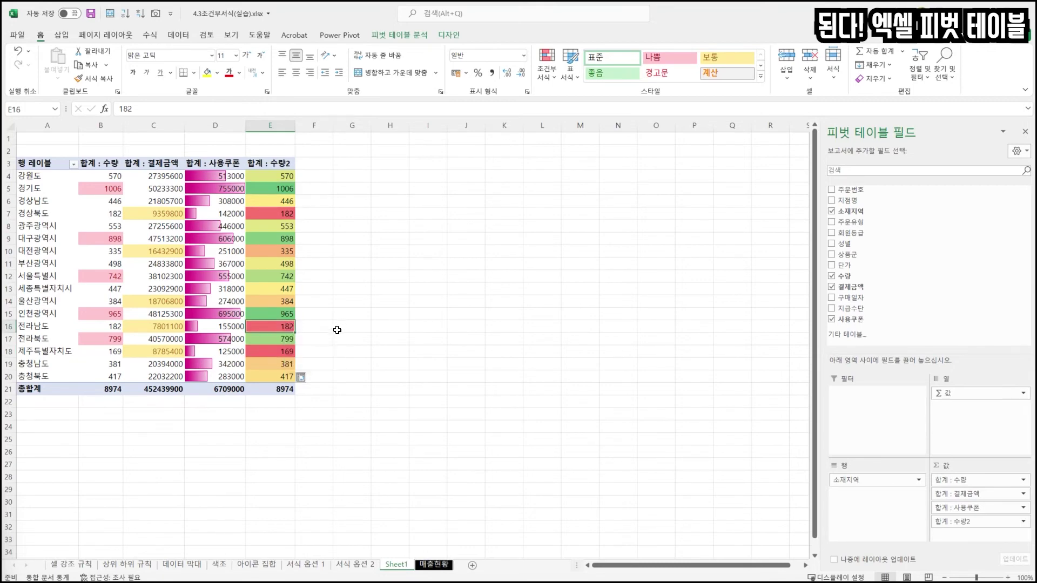
pyautogui.click(284, 351)
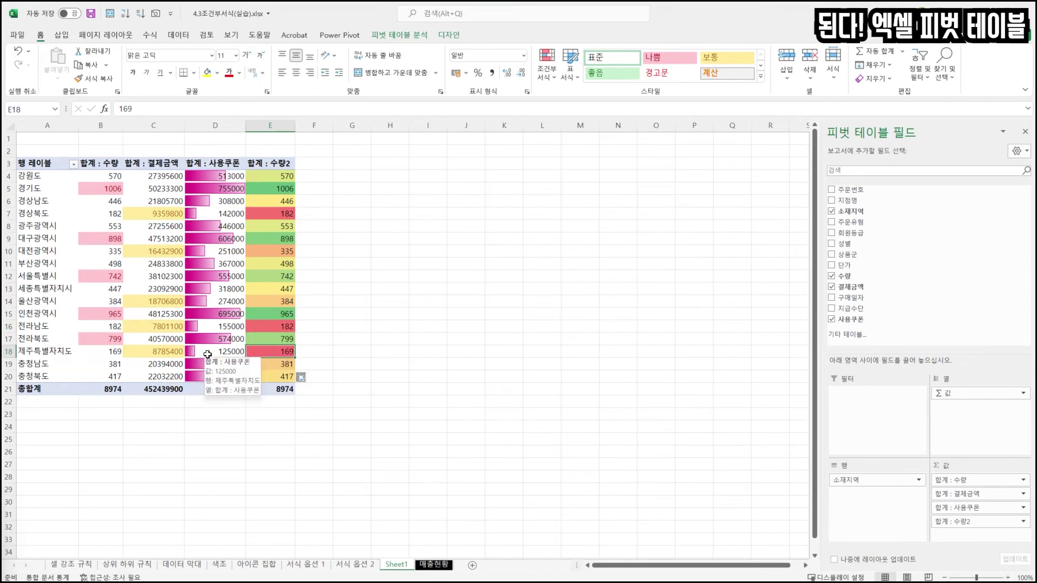
# Add 결제금액 to the values a second time and apply the colored three-arrow icon set to F4:F20, excluding the grand total
pyautogui.click(208, 354)
pyautogui.click(269, 180)
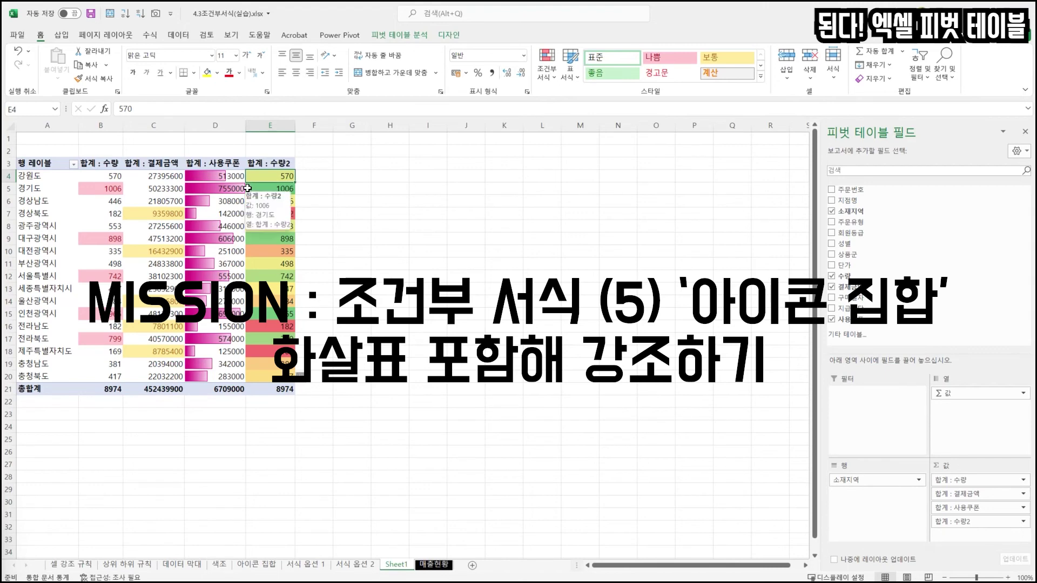
pyautogui.moveTo(874, 290); pyautogui.dragTo(988, 532)
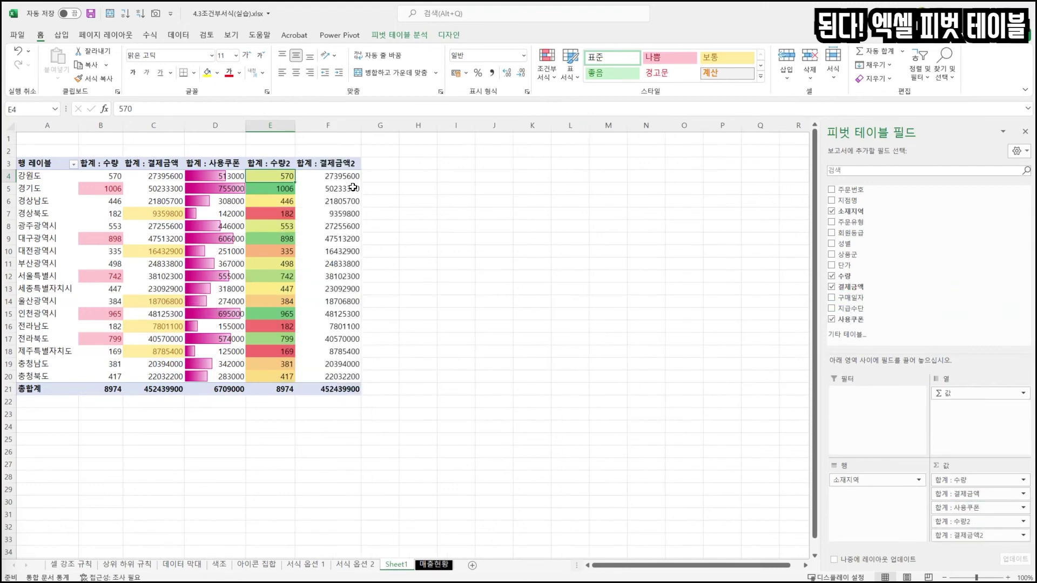
pyautogui.moveTo(337, 178); pyautogui.dragTo(351, 353)
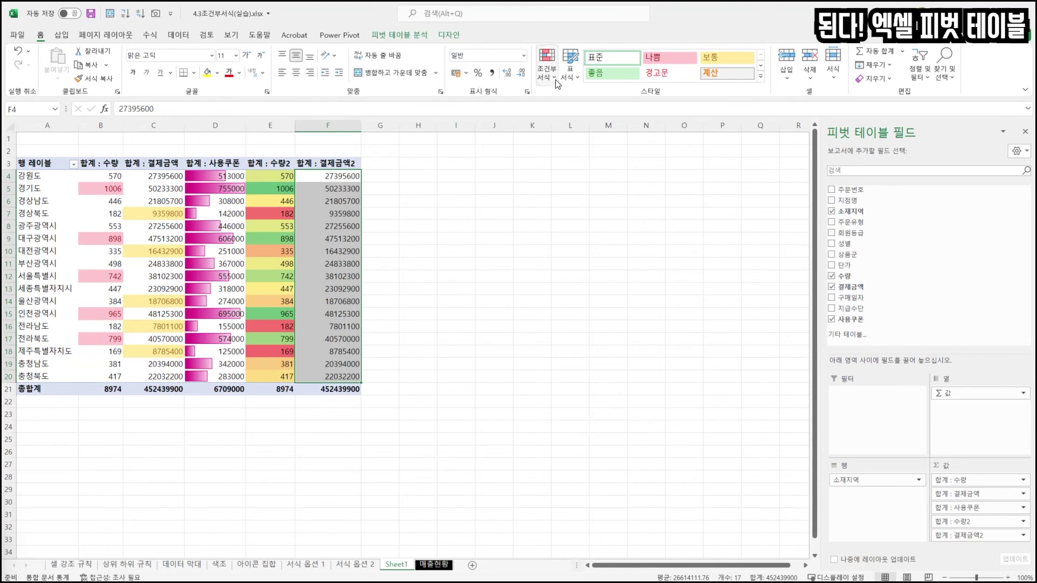
pyautogui.click(546, 63)
pyautogui.moveTo(597, 208)
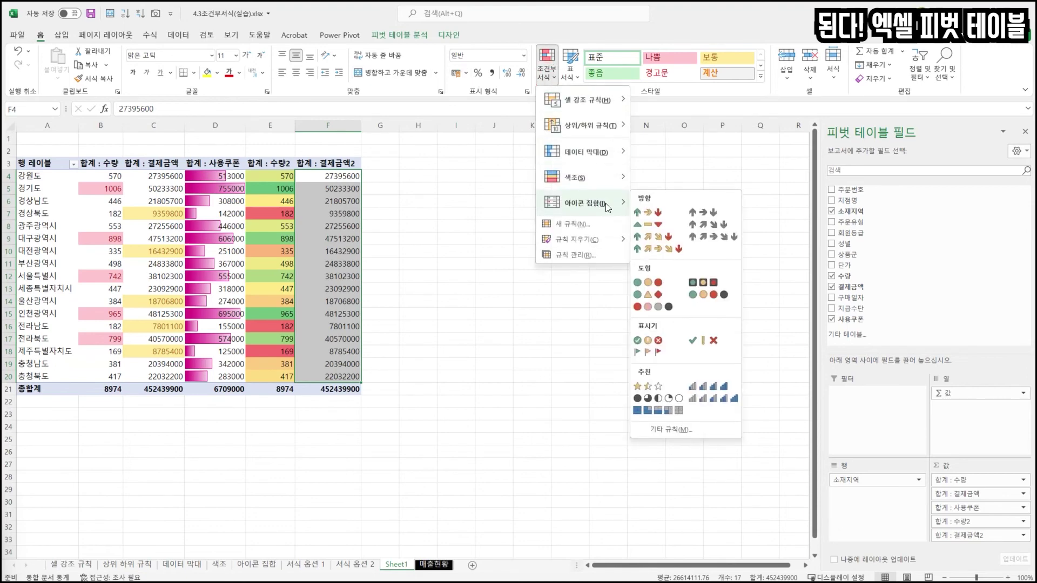
pyautogui.click(661, 216)
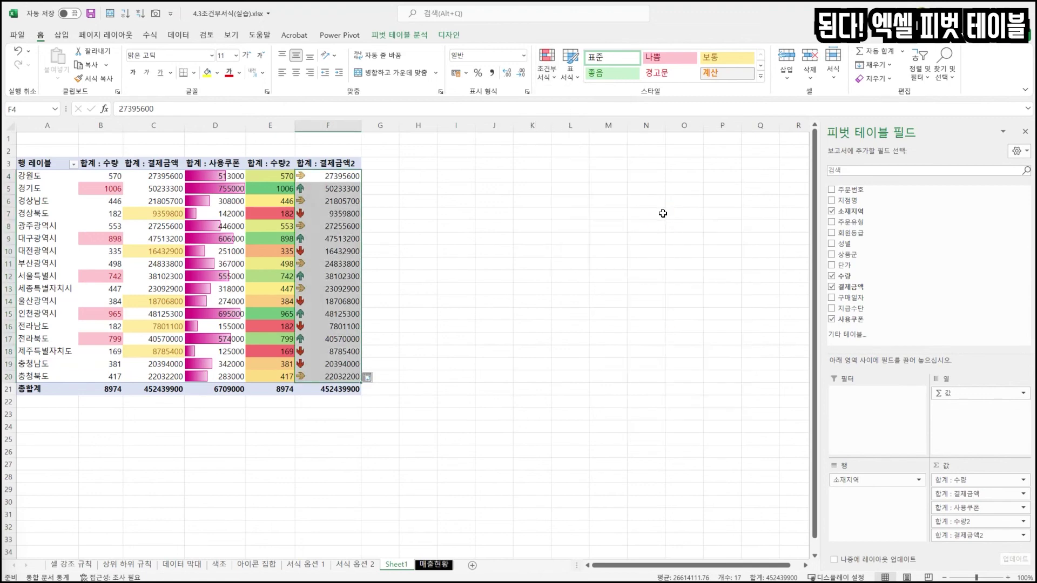
# Compare the arrow icons with the regional 결제금액 totals in the first rows of column F
pyautogui.click(318, 190)
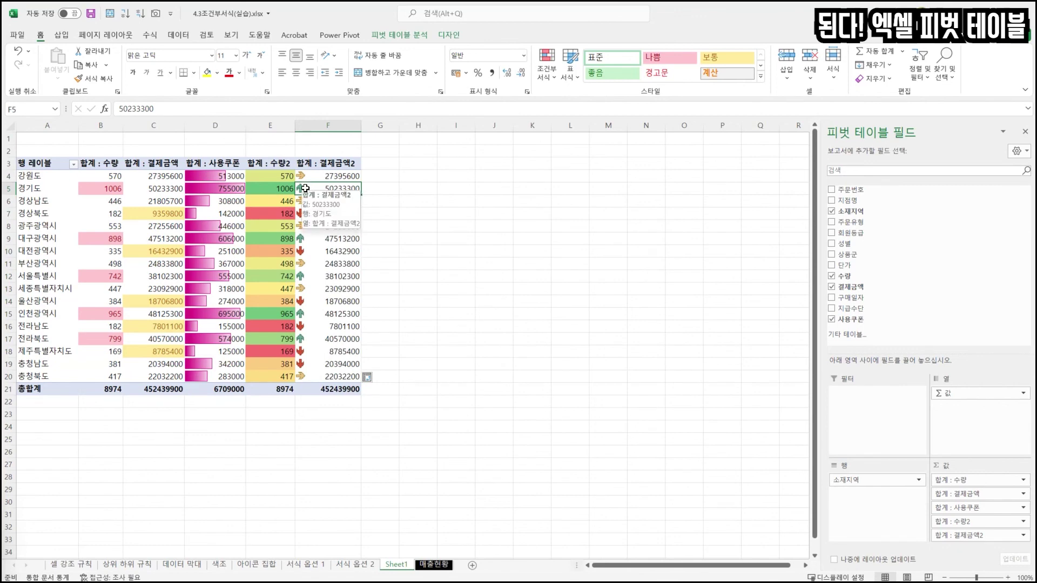
pyautogui.click(338, 174)
pyautogui.click(329, 190)
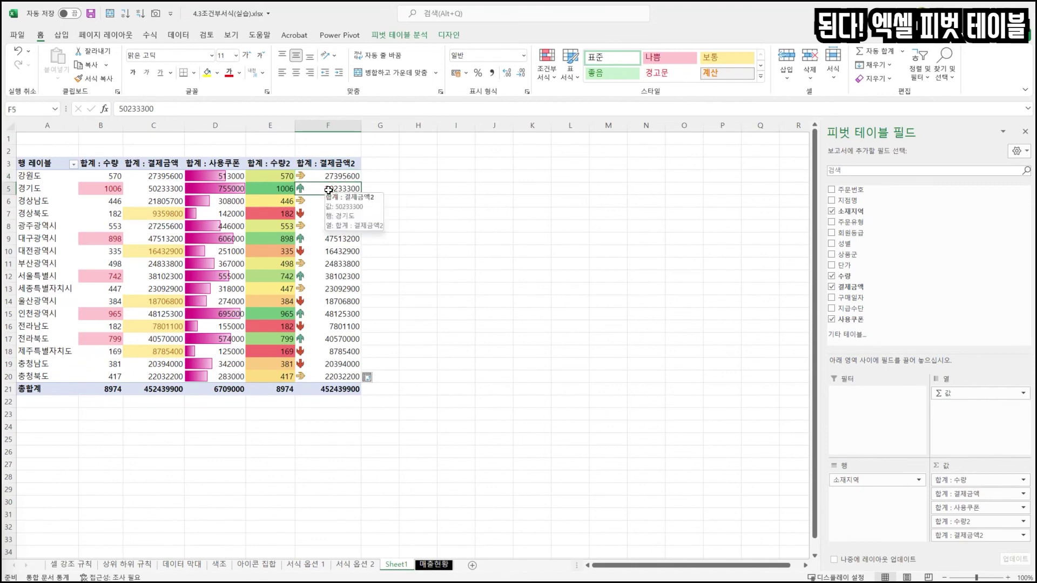
pyautogui.click(301, 204)
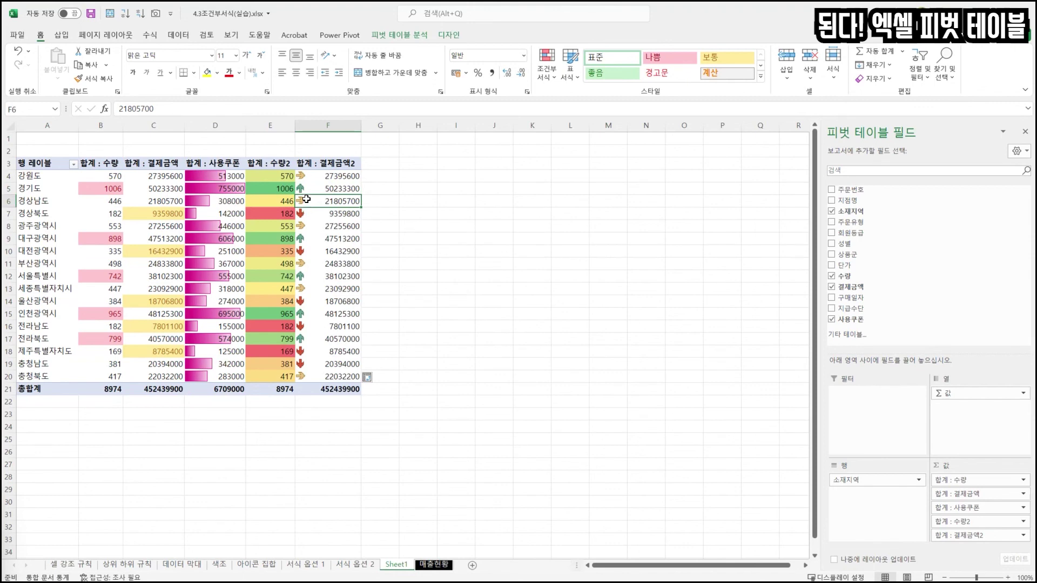
pyautogui.click(306, 214)
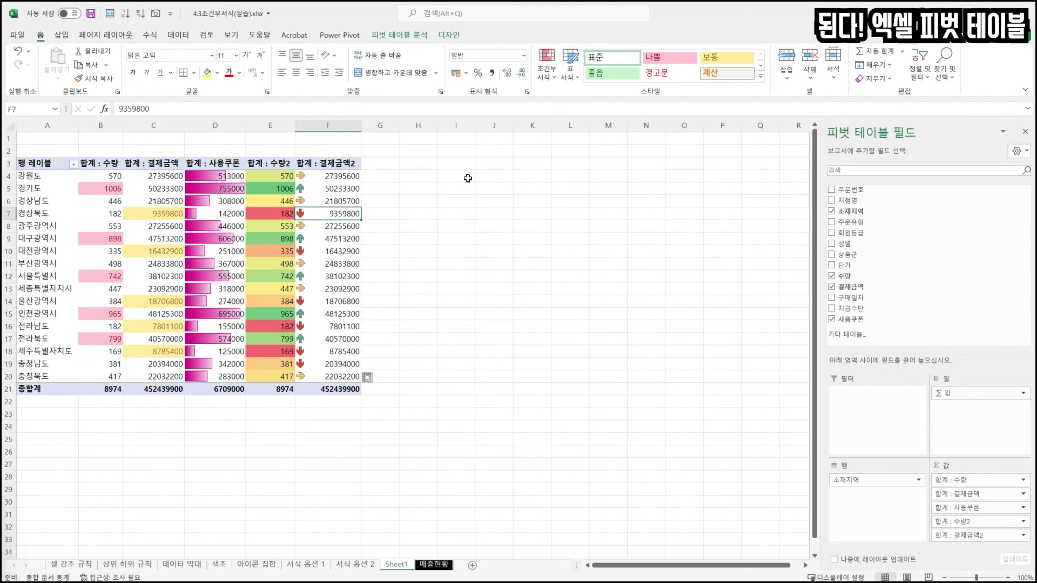
pyautogui.click(544, 77)
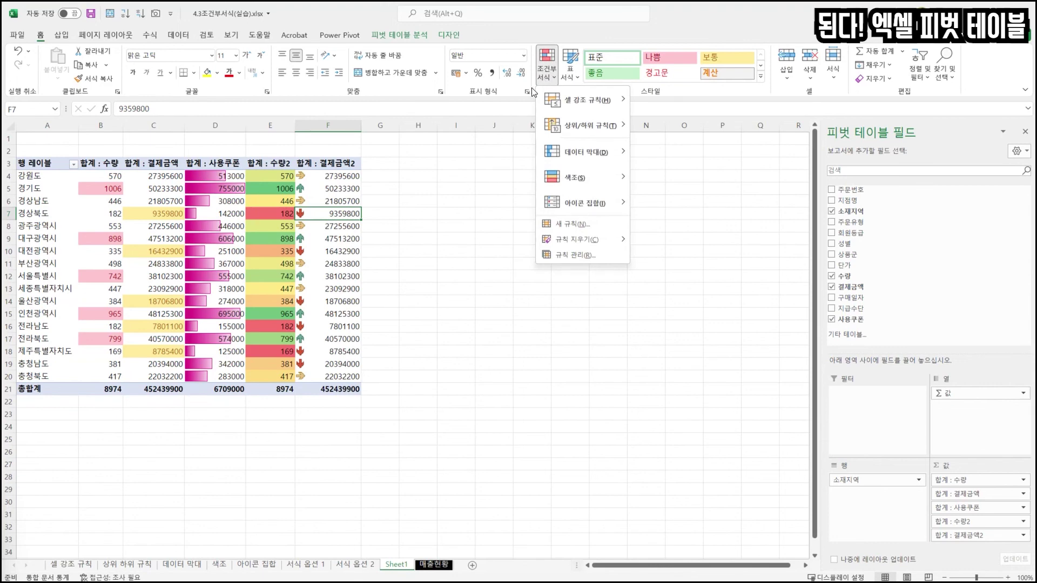
pyautogui.moveTo(574, 105)
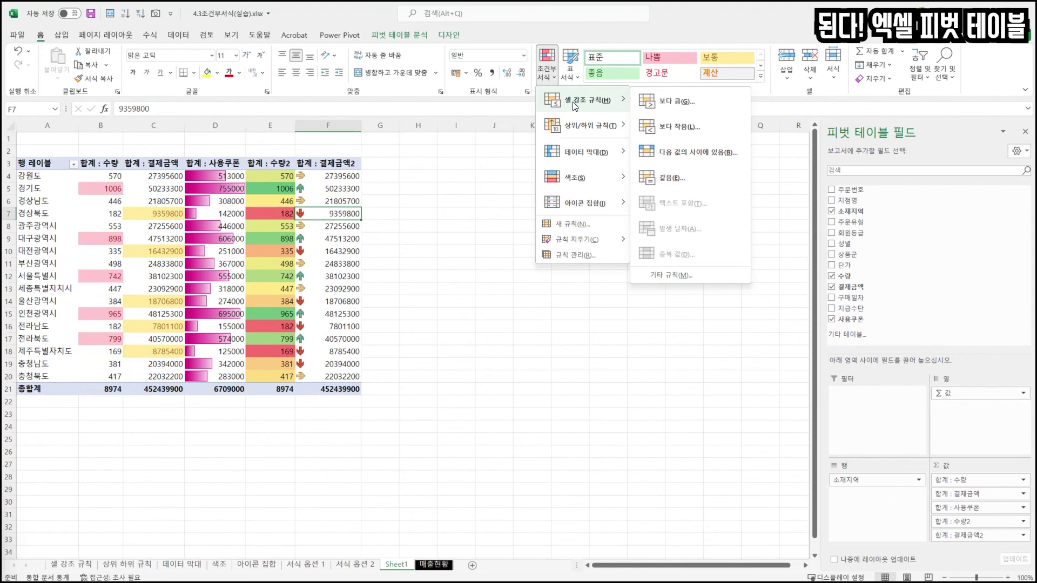
pyautogui.moveTo(605, 126)
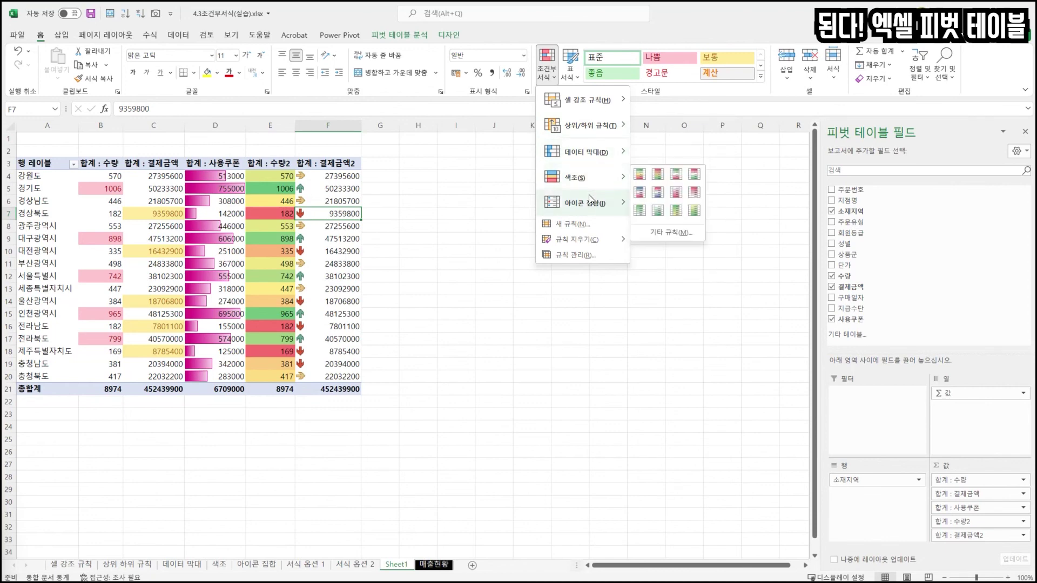
pyautogui.moveTo(591, 200)
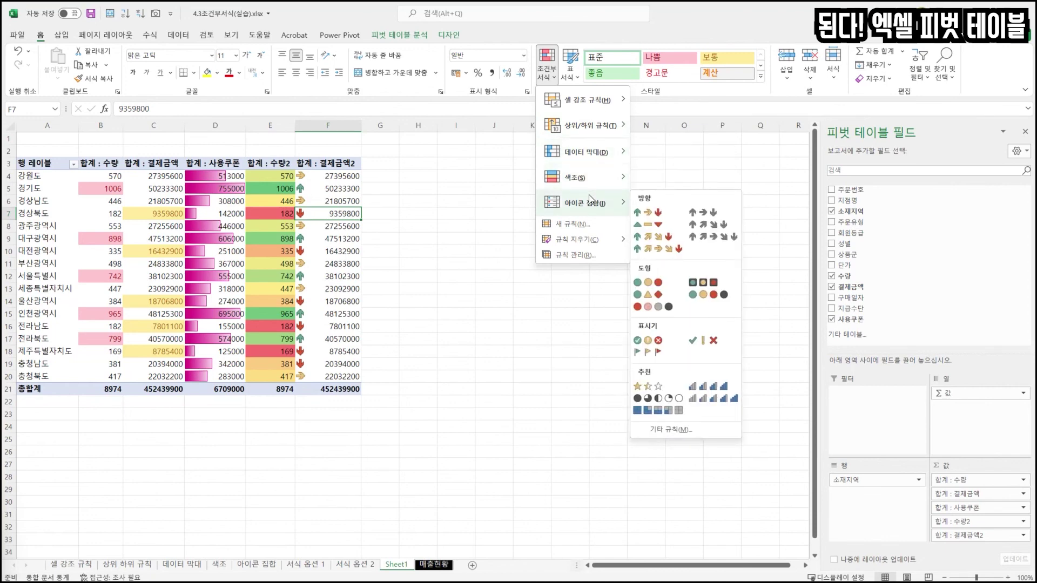